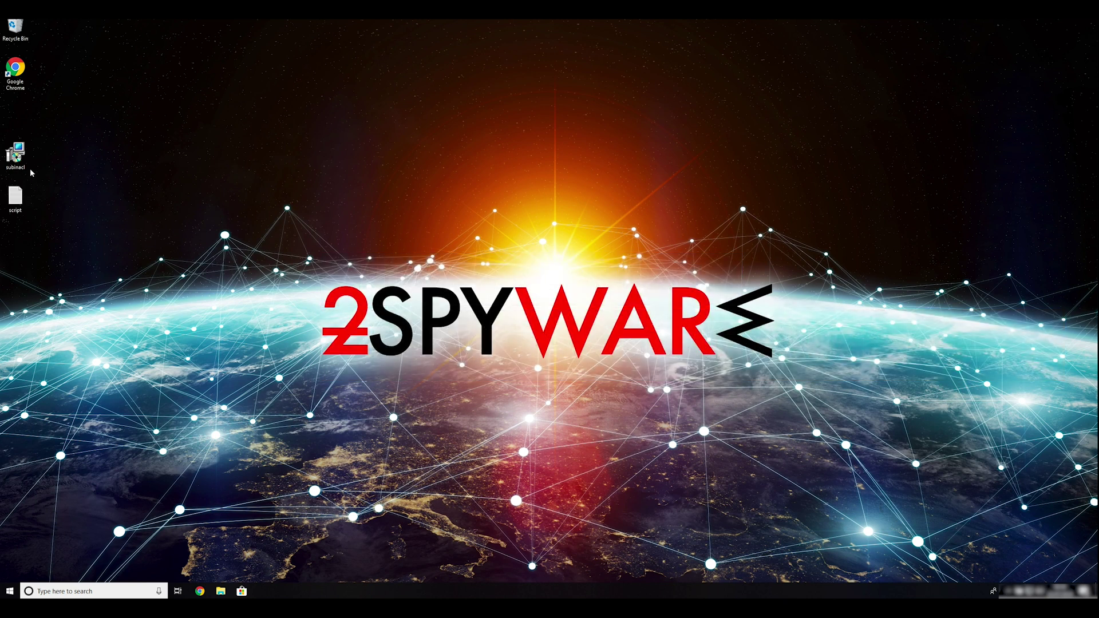
Step: Run the subinacl installer, accept its EULA and install SubInAcl.exe, approving the UAC prompt
drag(64, 221, 14, 136)
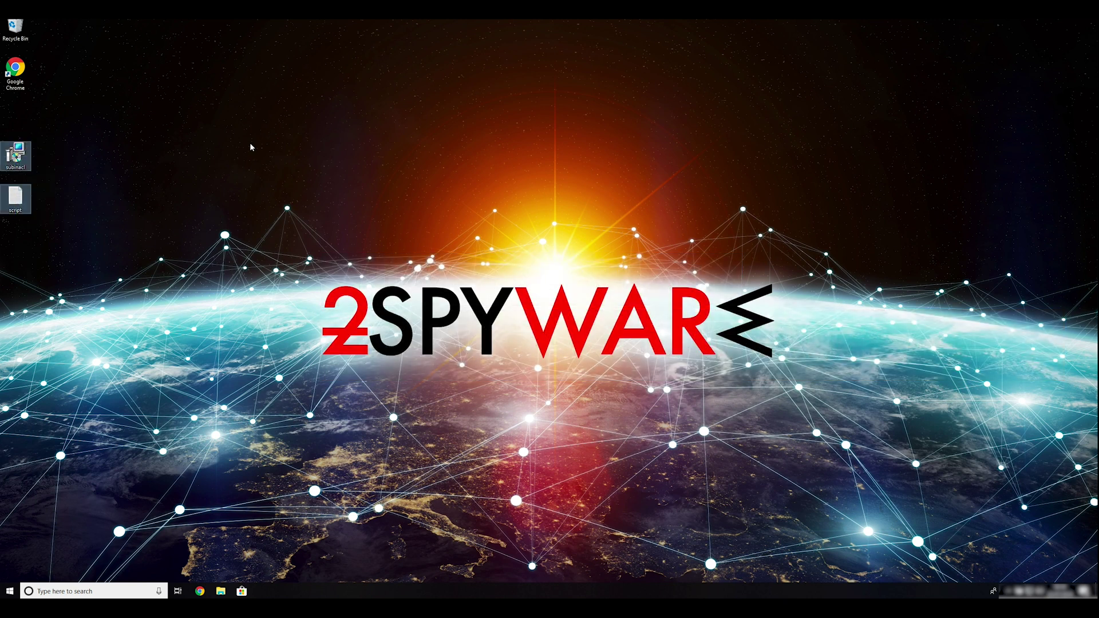
click(272, 181)
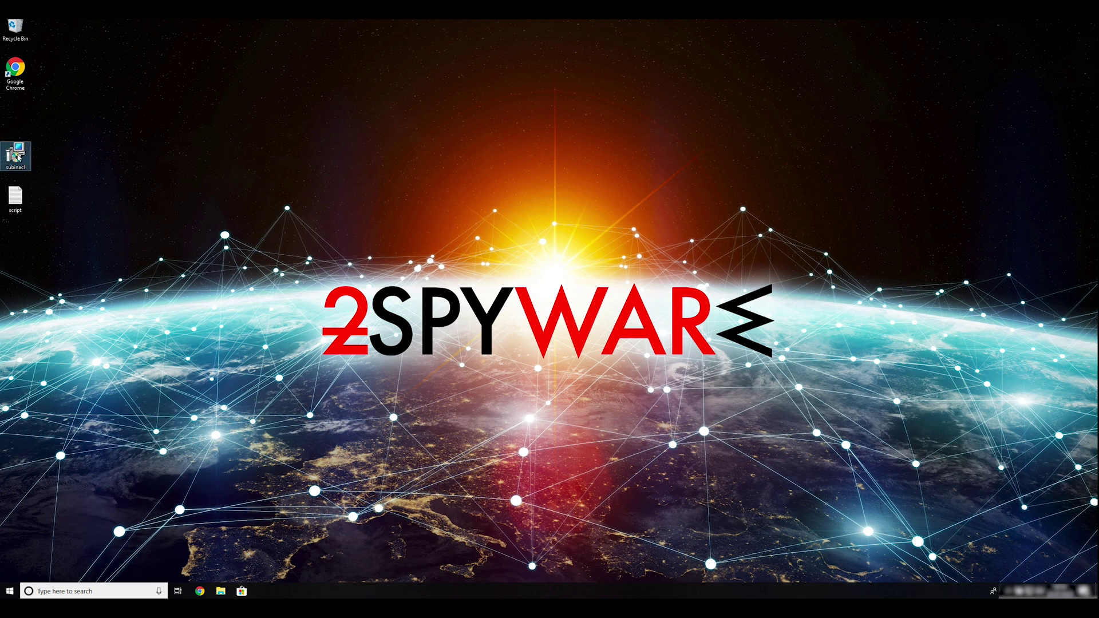
double_click(17, 155)
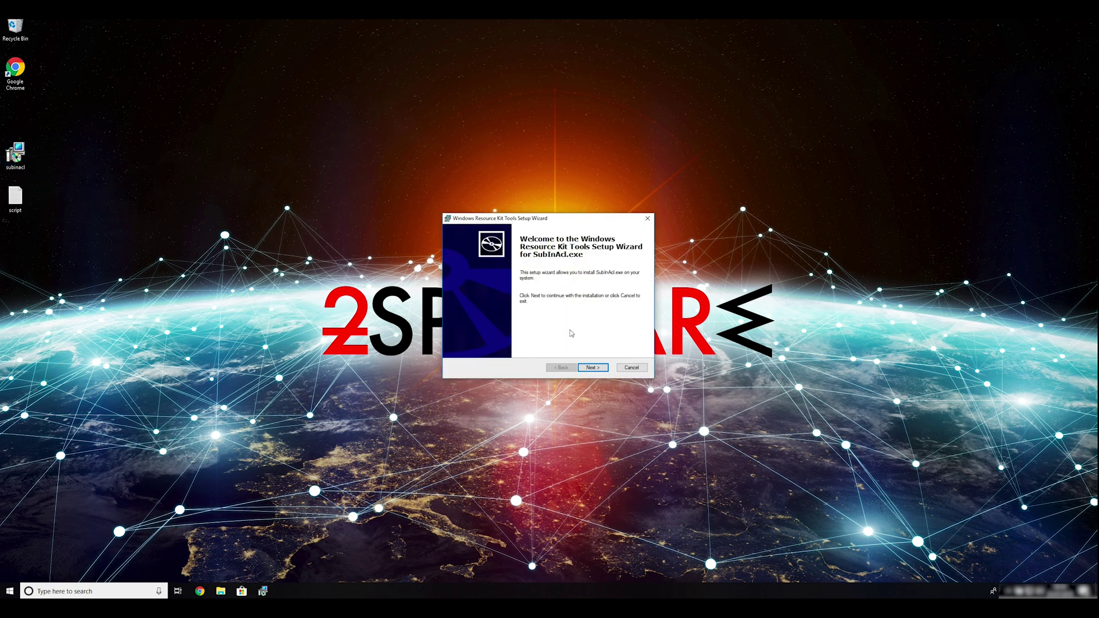
click(594, 368)
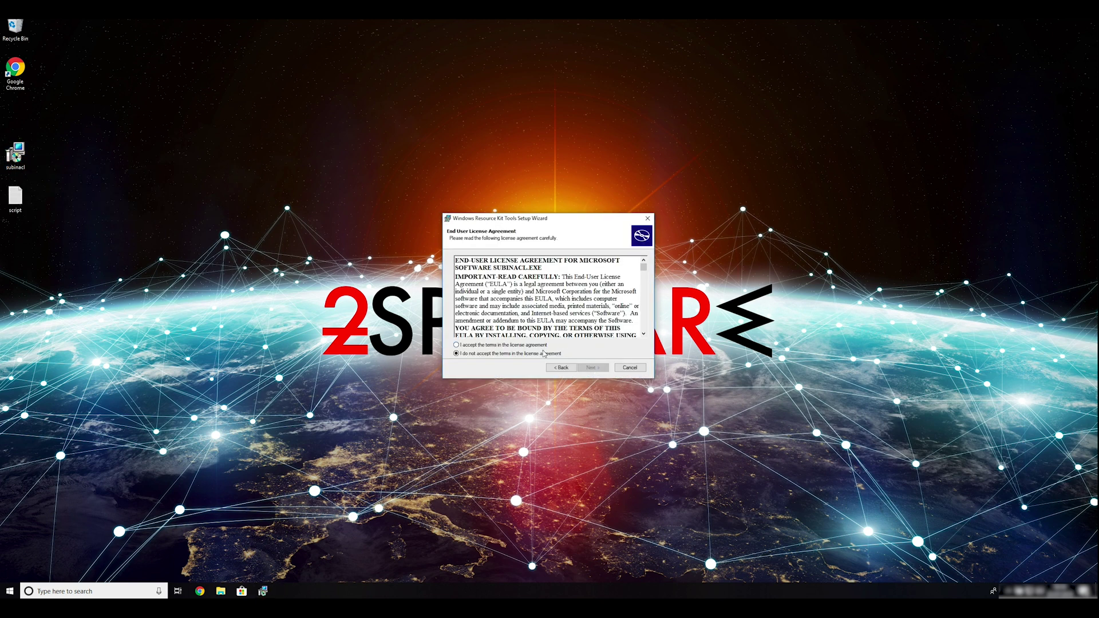
drag(644, 268, 646, 341)
click(458, 345)
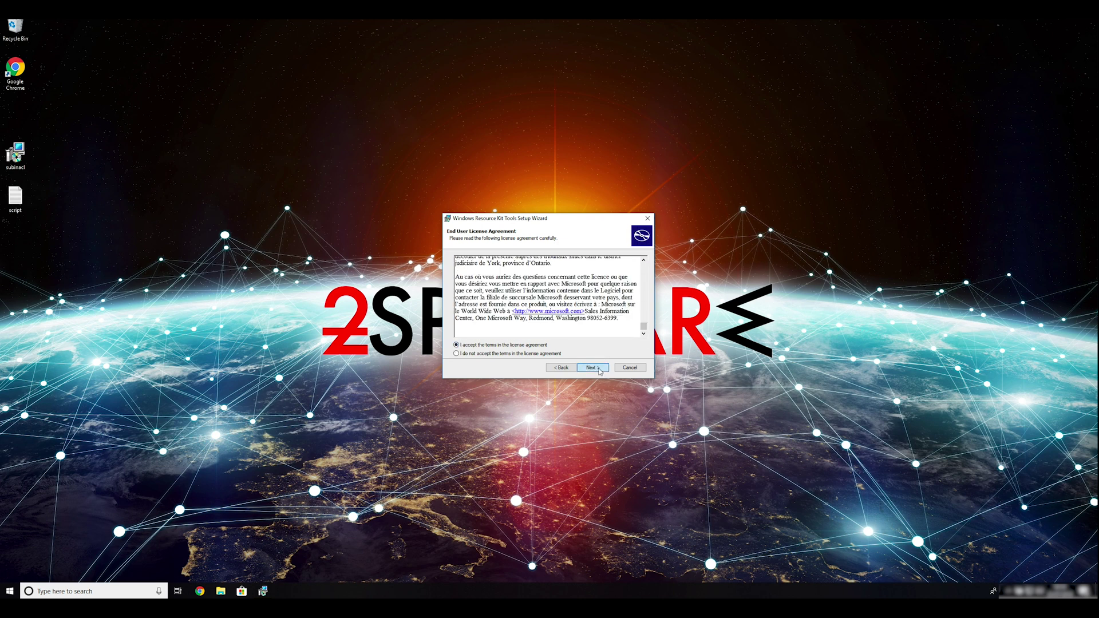
click(592, 368)
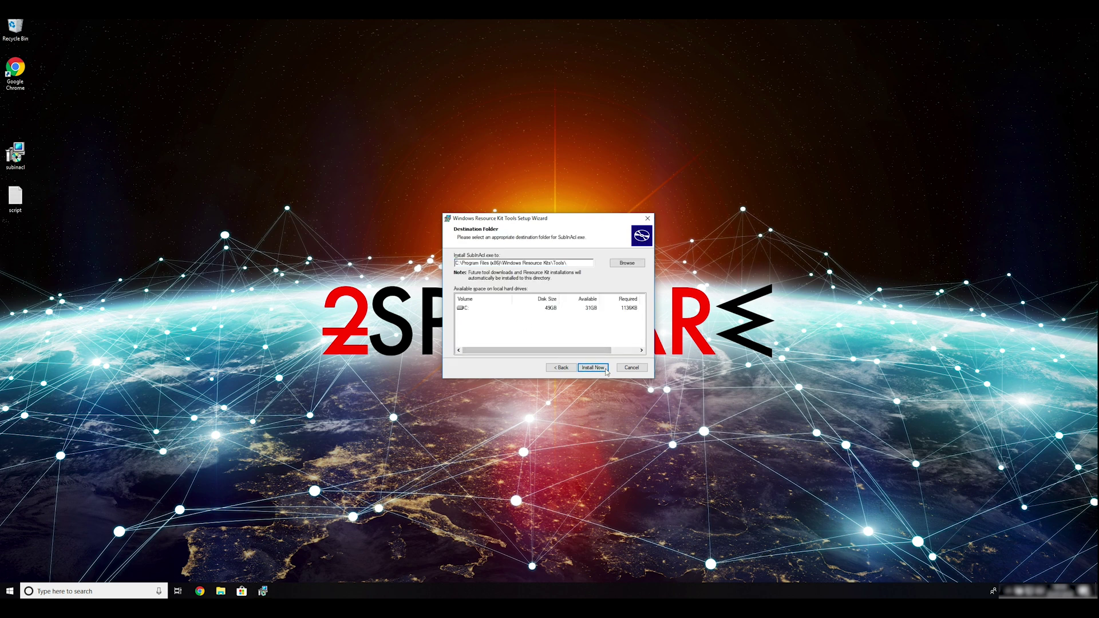
click(595, 369)
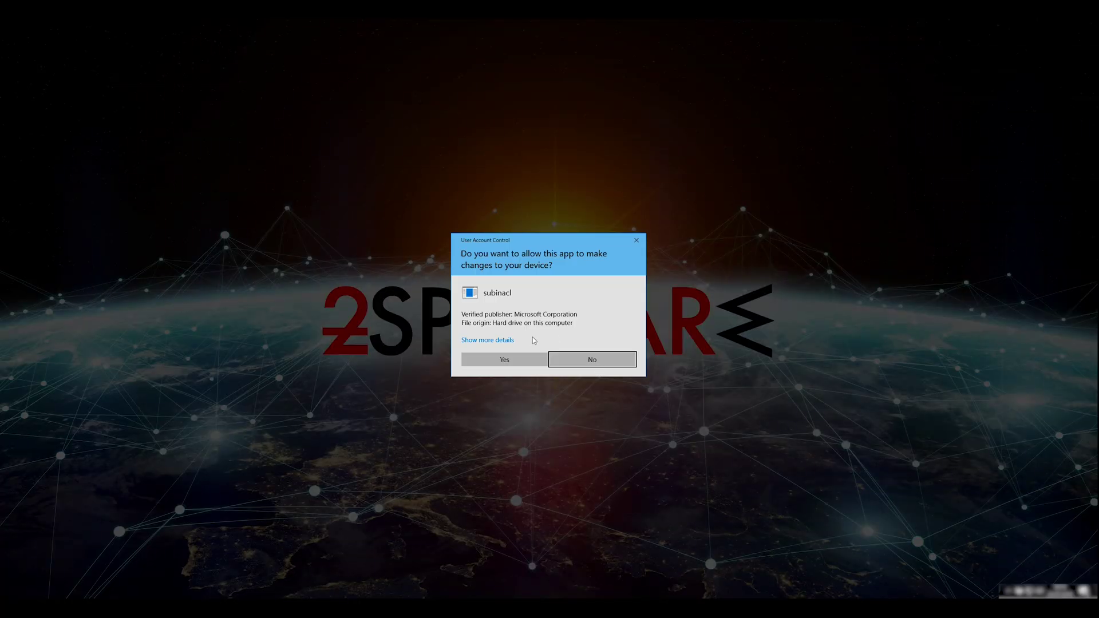
click(511, 361)
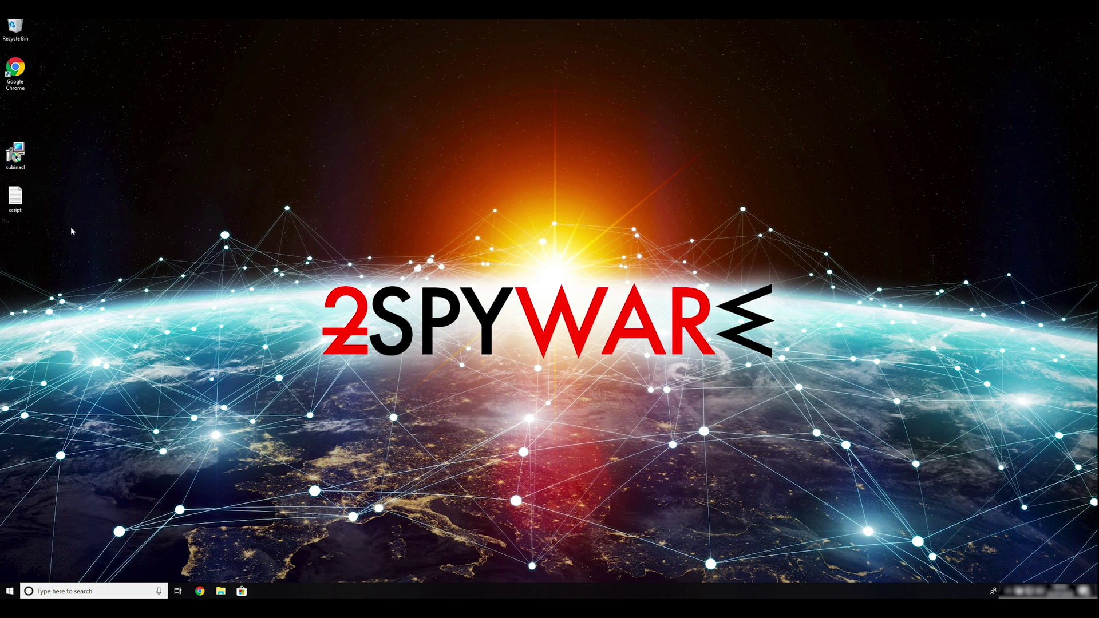
Step: In msconfig's Boot tab, enable Safe boot with the Network option and apply it
key(super+r)
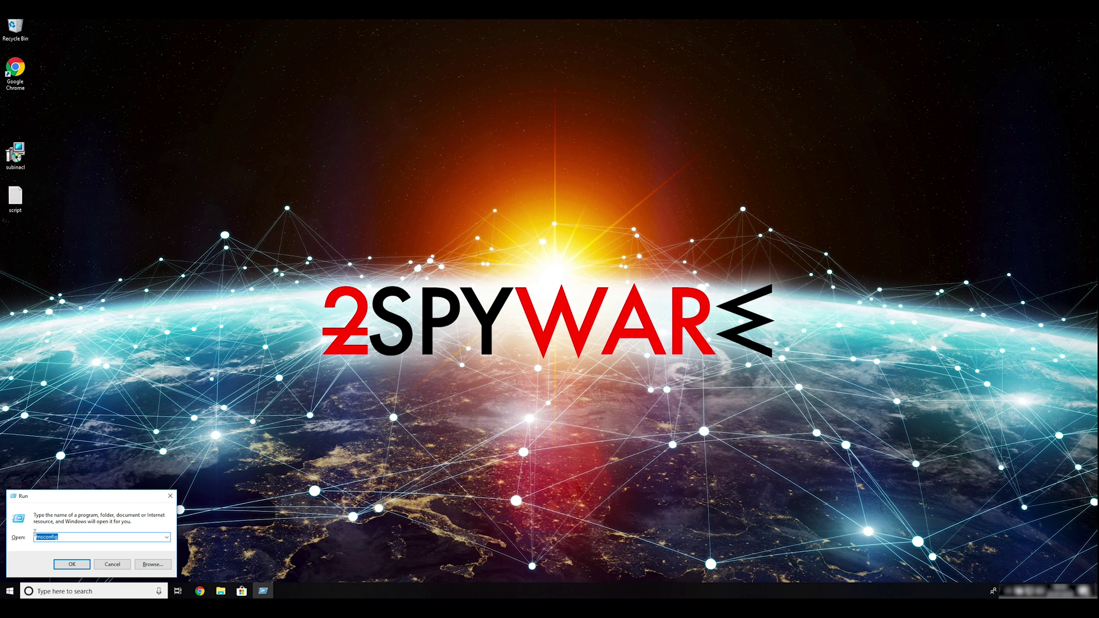
text(msconfi)
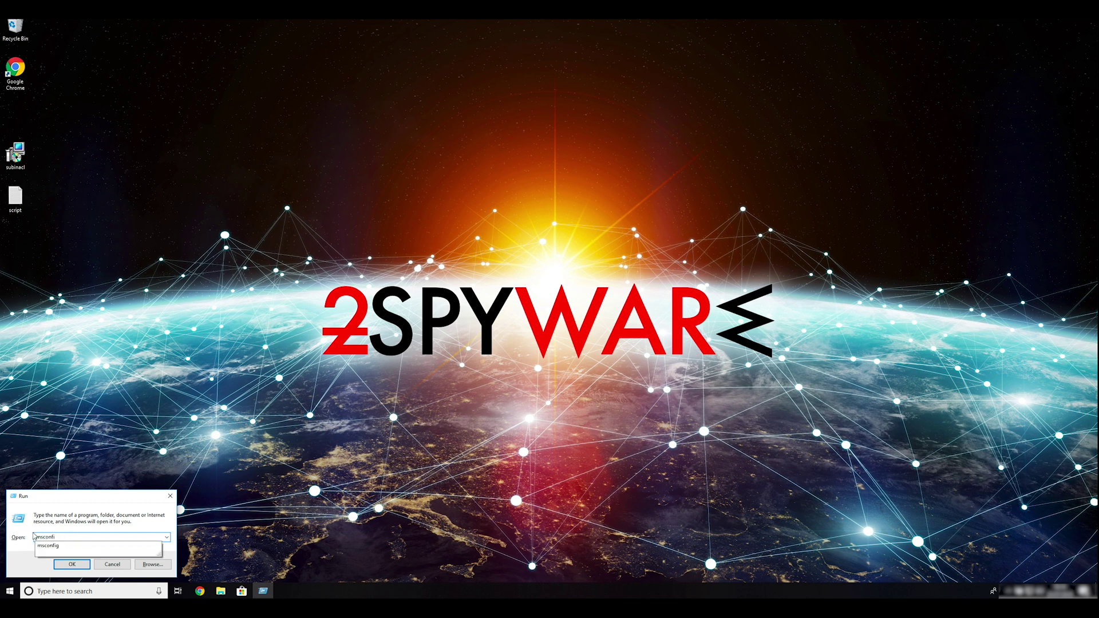
text(g)
click(72, 564)
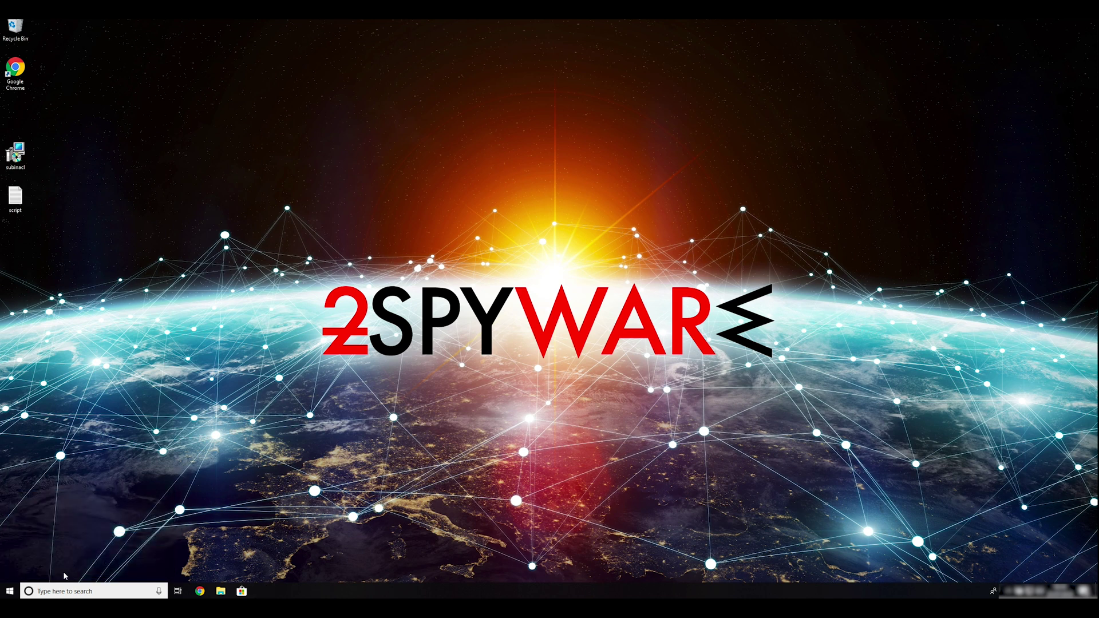
drag(540, 219, 568, 177)
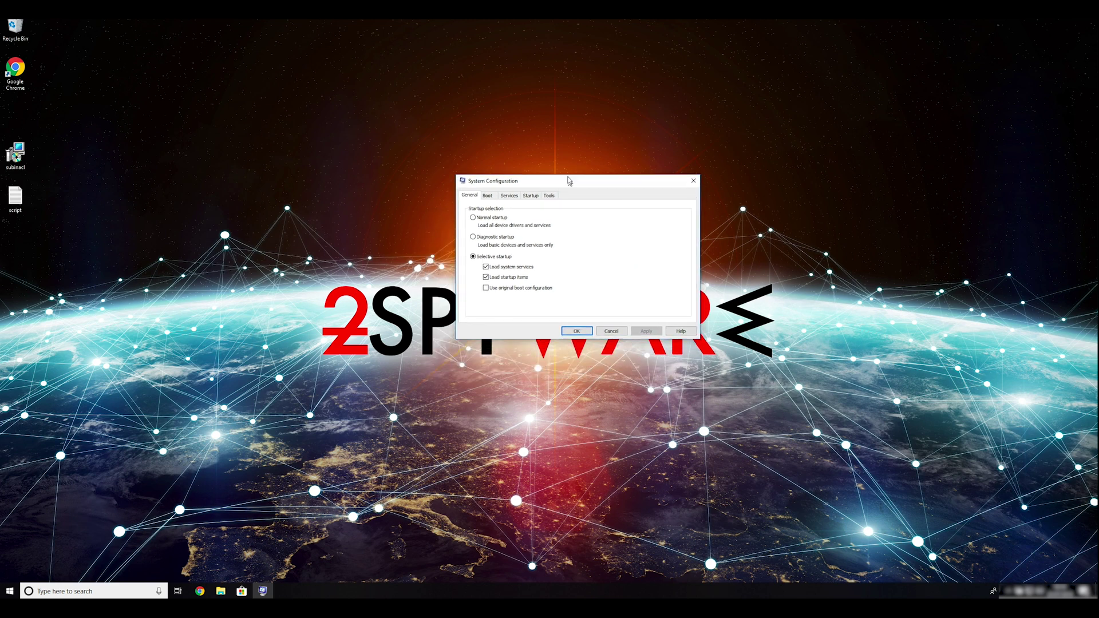
click(489, 192)
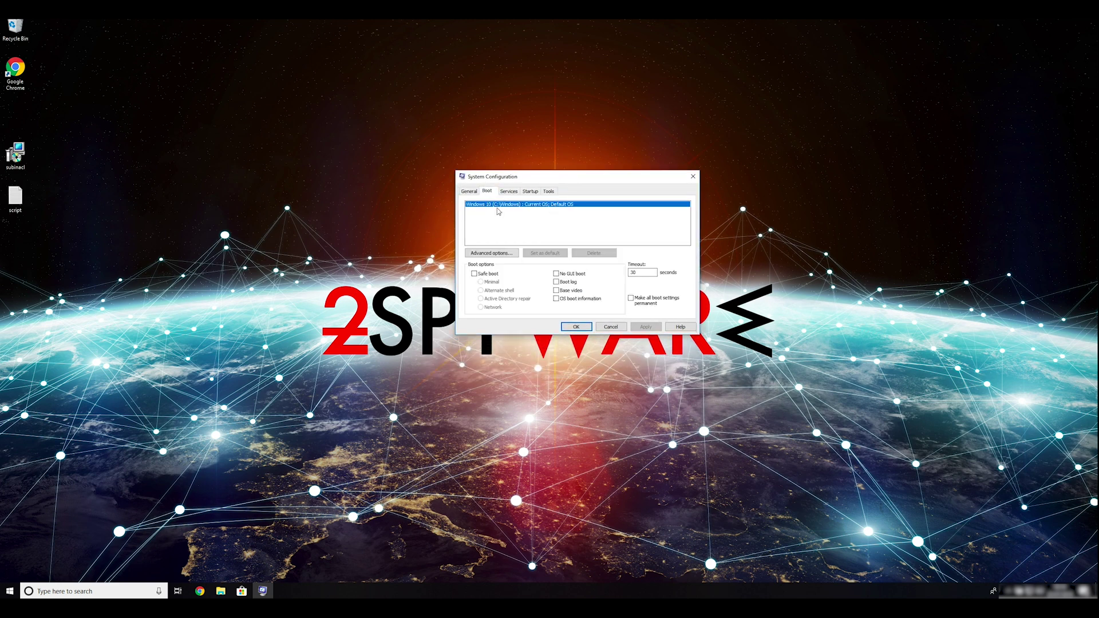
click(474, 275)
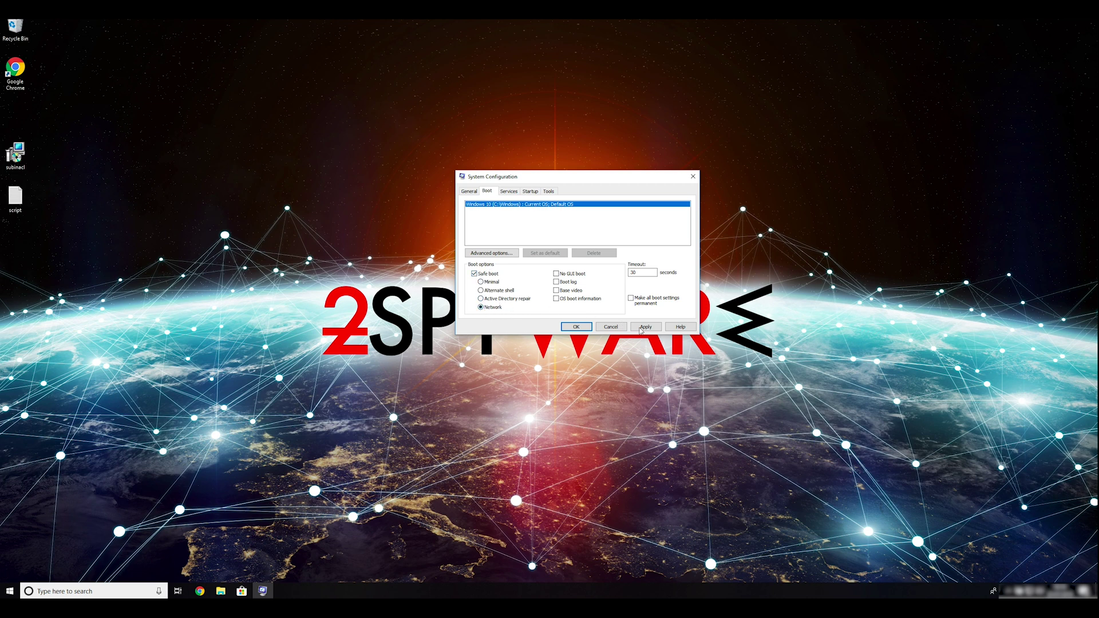
click(652, 328)
click(577, 327)
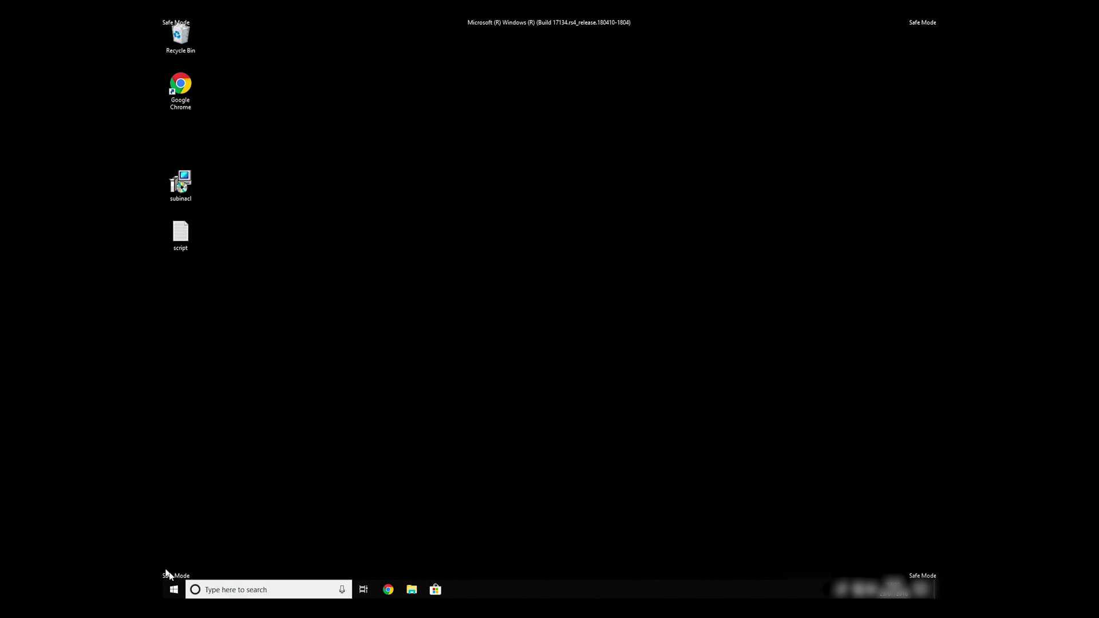
Step: Select the subinacl and script files on the Safe Mode desktop
drag(265, 270, 163, 160)
Step: Open the script file in Notepad and add an empty line after the last command
click(209, 228)
double_click(182, 232)
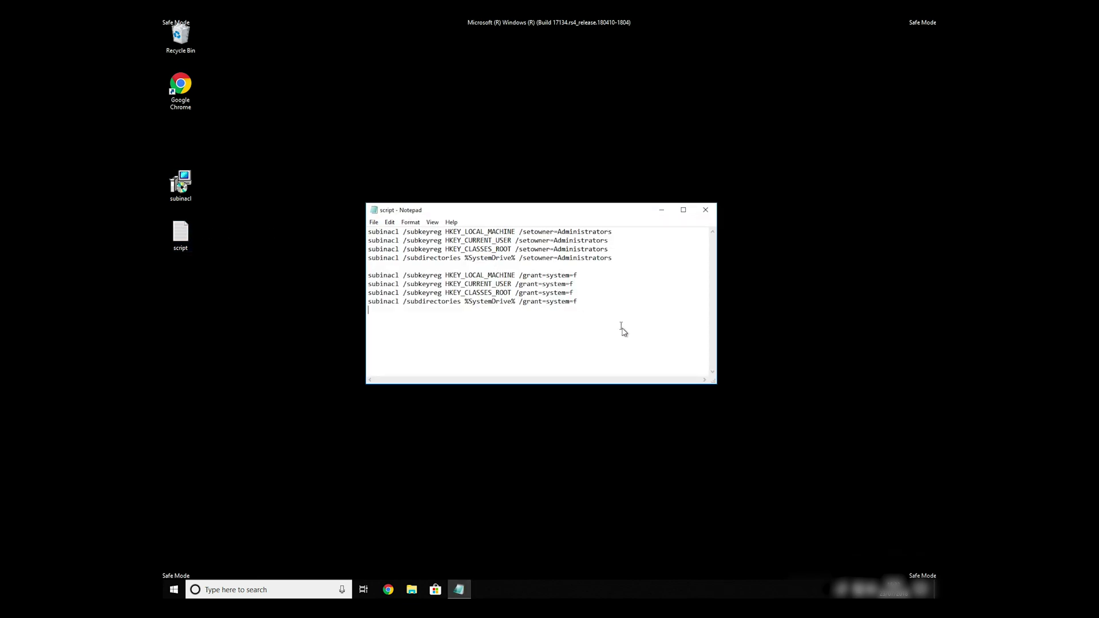
drag(612, 323, 327, 232)
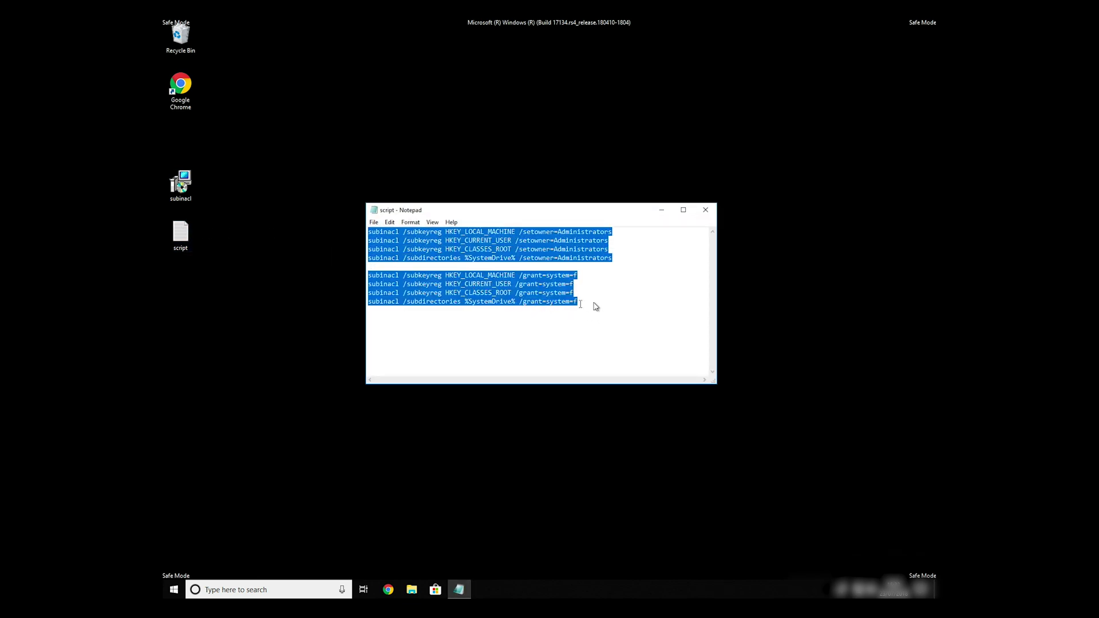
click(596, 305)
key(Return)
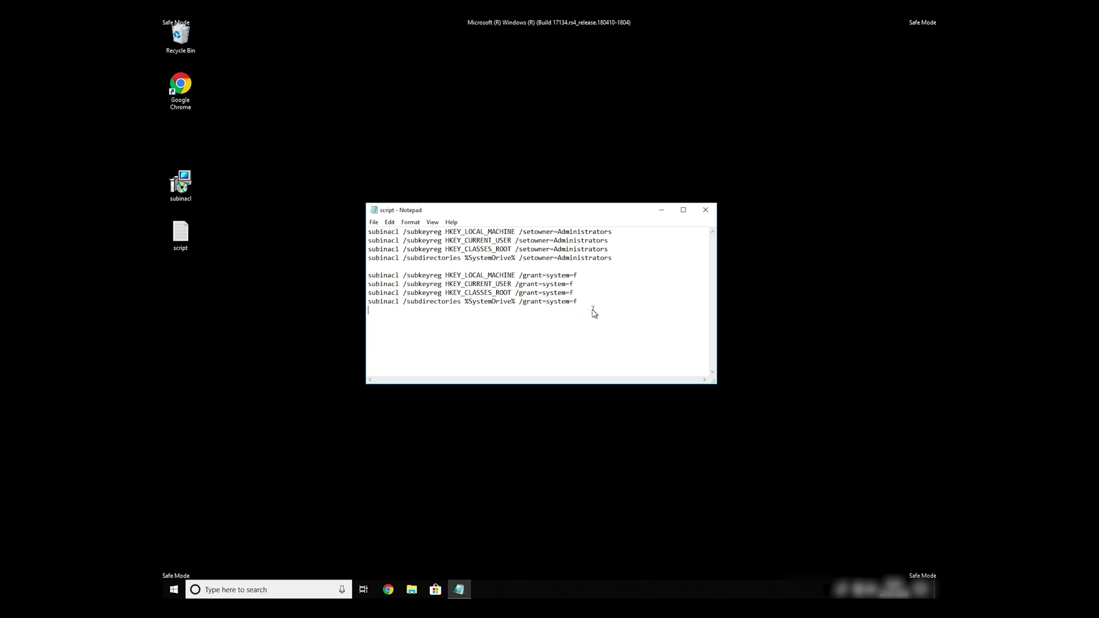
Step: Save the script to the Desktop as FIX.BAT with file type All Files
click(375, 222)
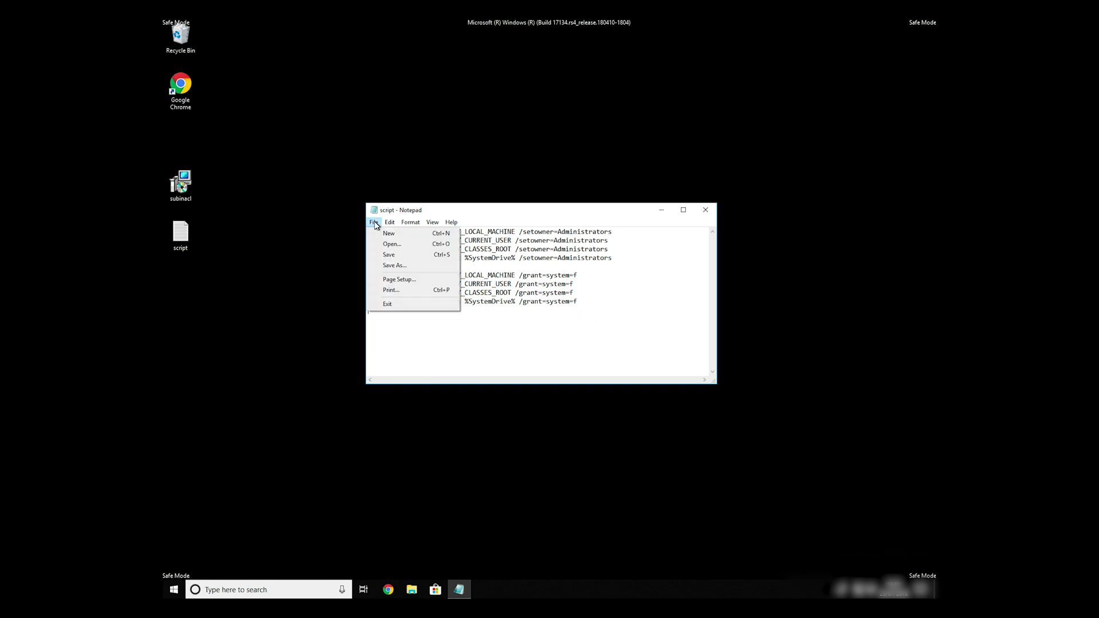
click(390, 266)
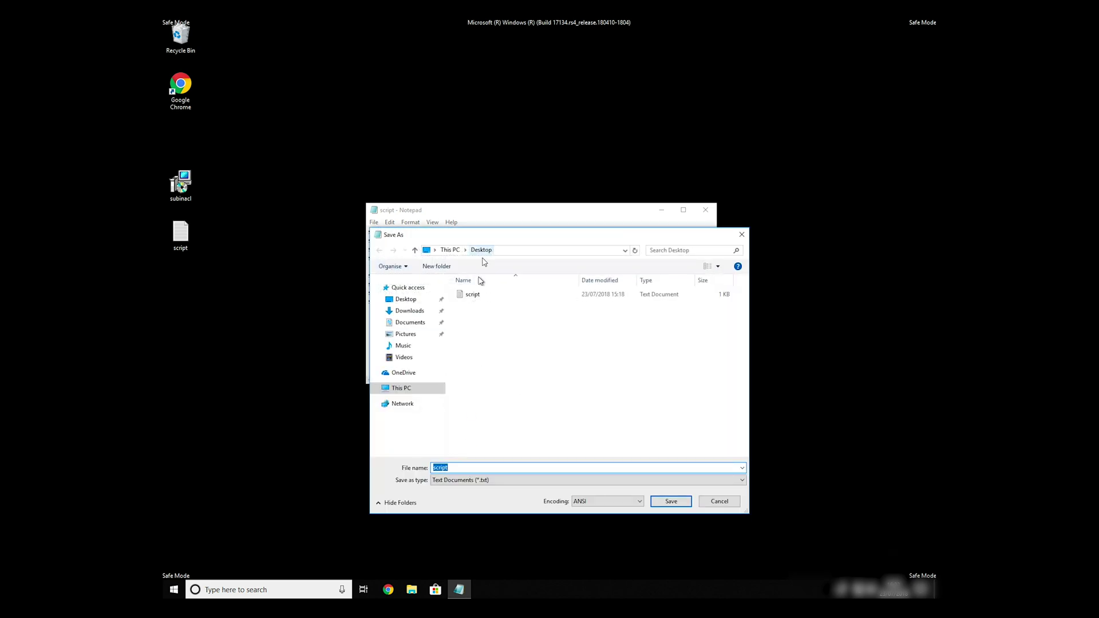
click(477, 252)
click(467, 469)
drag(451, 468, 422, 464)
click(481, 482)
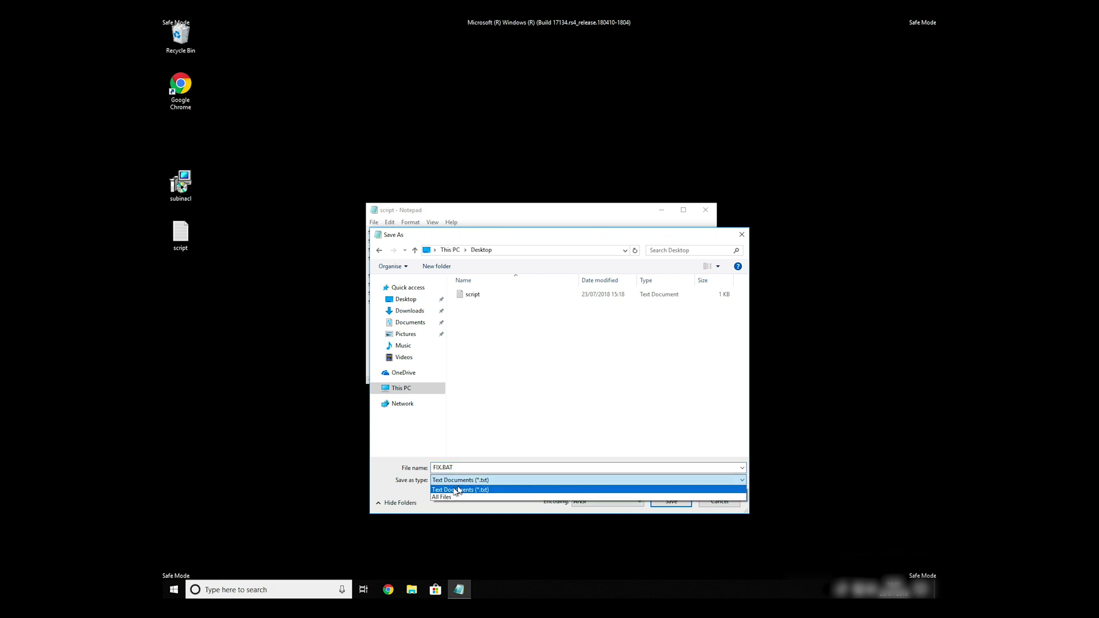
click(445, 497)
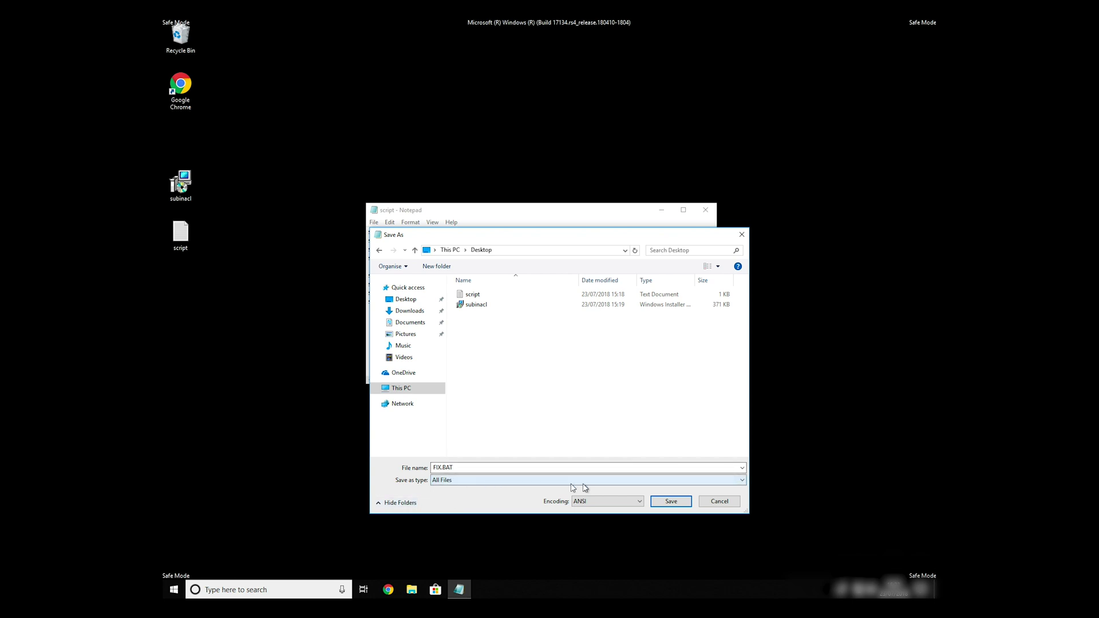
click(667, 504)
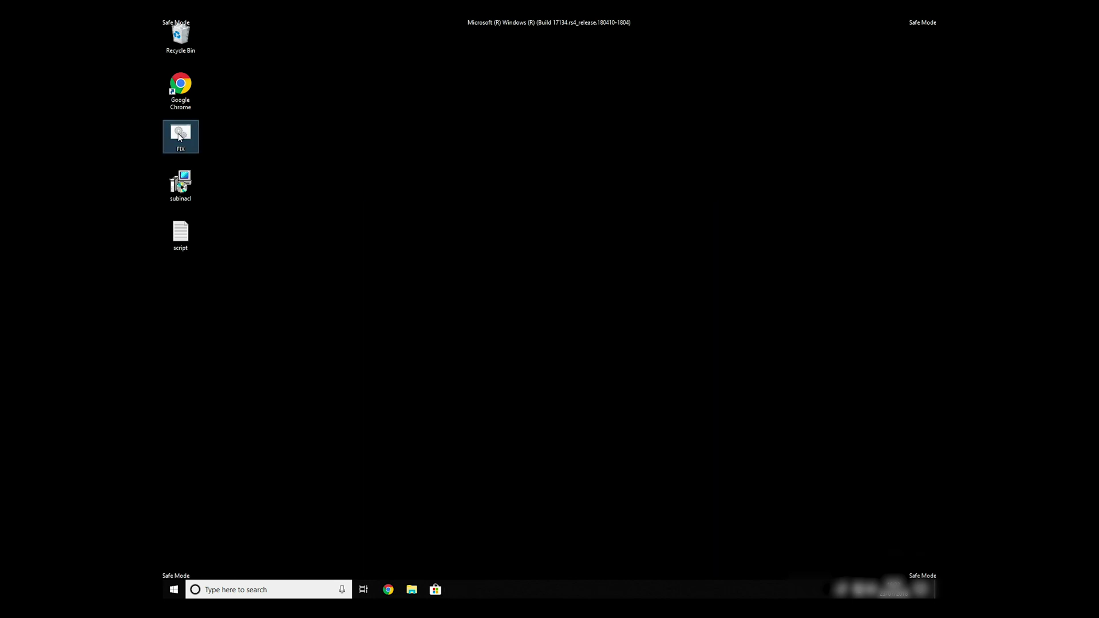
Step: Copy FIX and browse to C:\Program Files (x86)\Windows Resource Kits\Tools
right_click(179, 137)
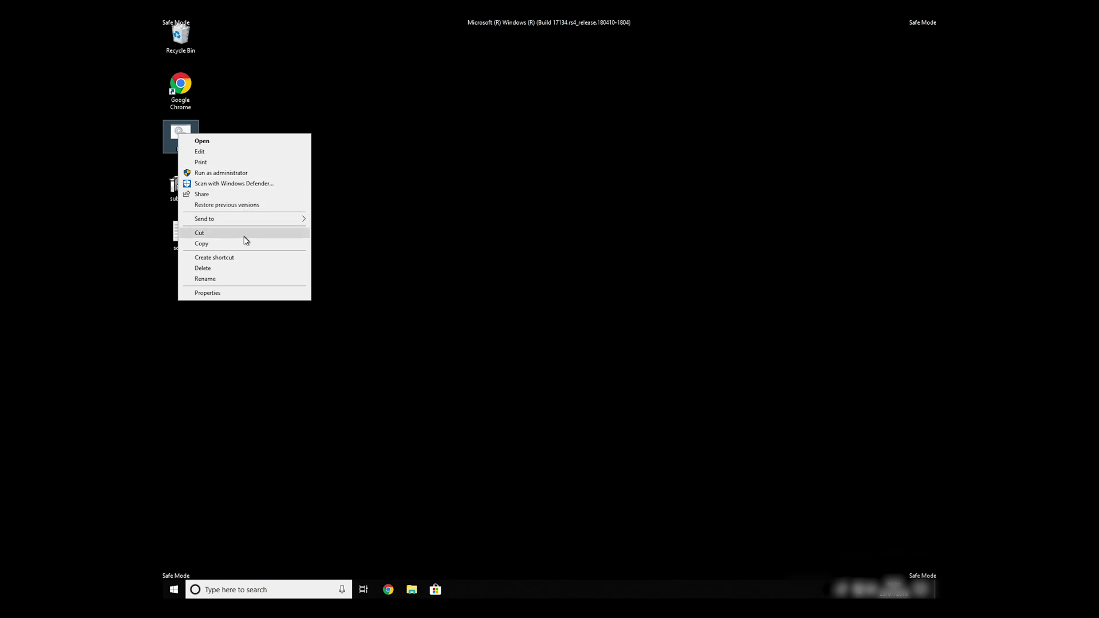
click(244, 243)
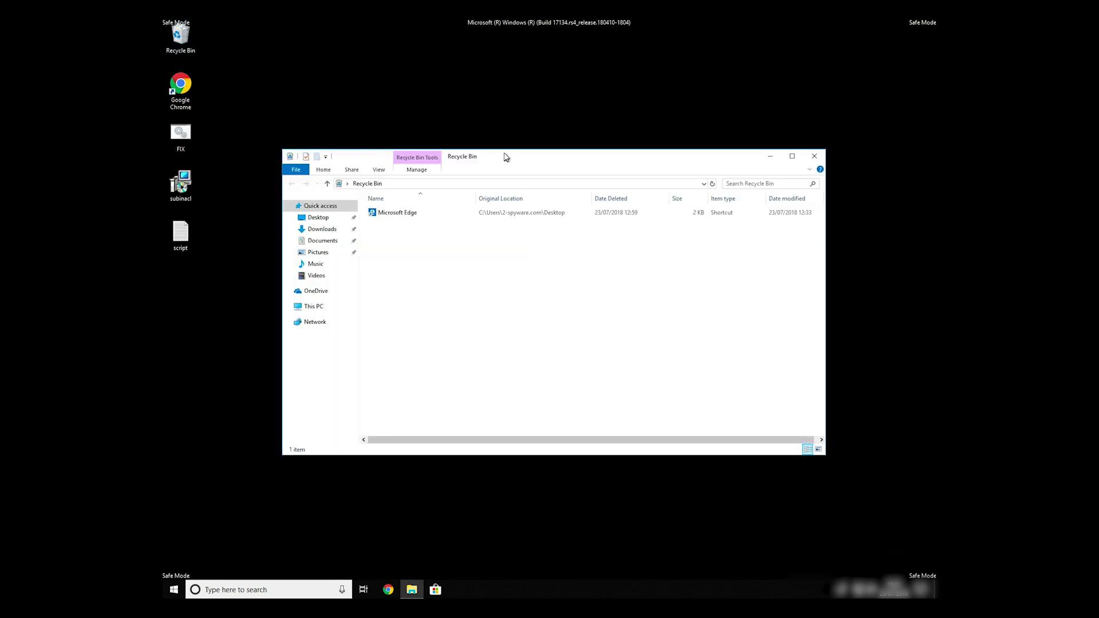
click(325, 336)
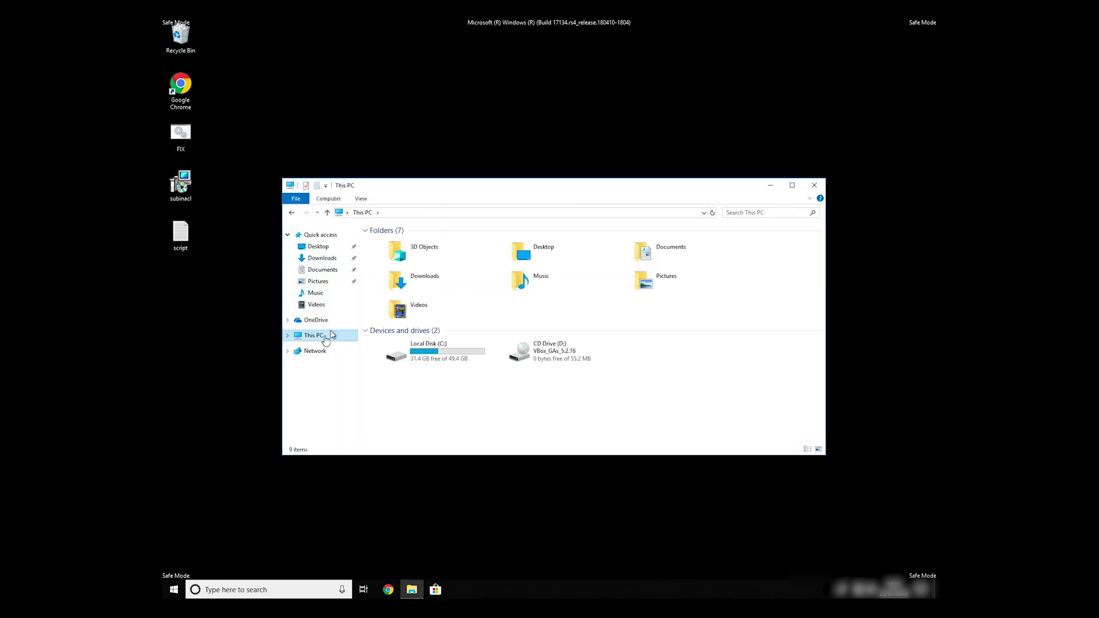
double_click(409, 350)
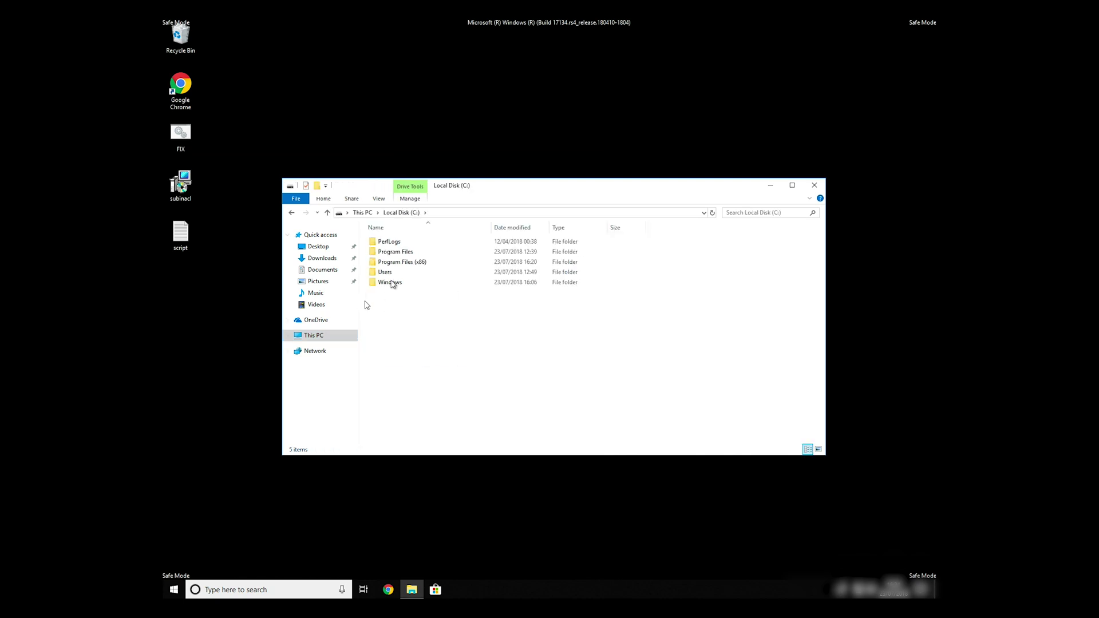
double_click(395, 262)
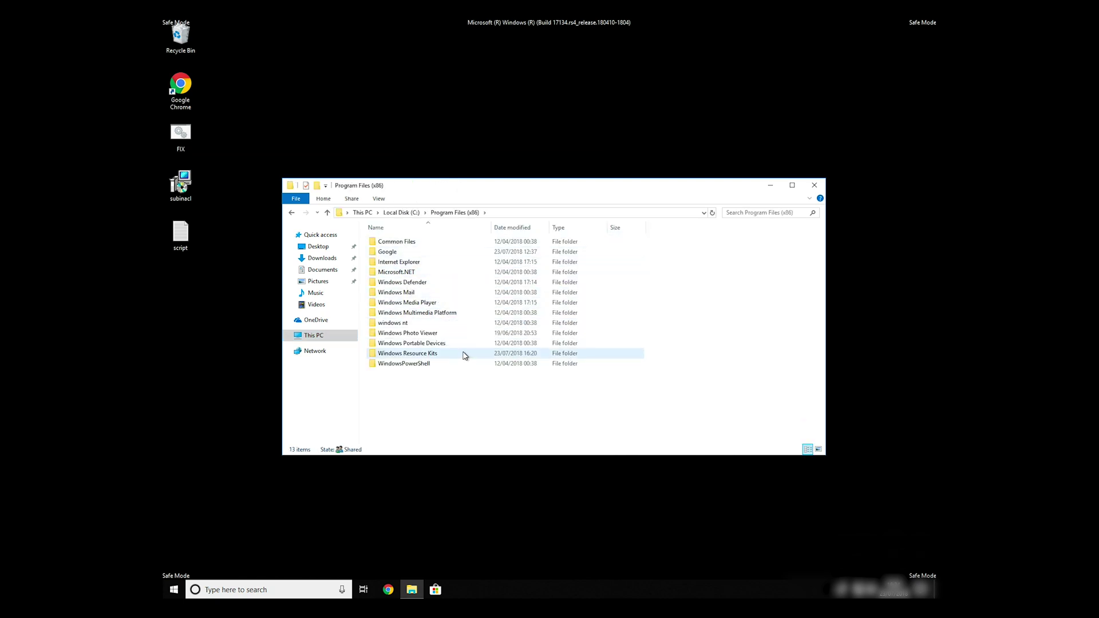
double_click(432, 355)
double_click(385, 245)
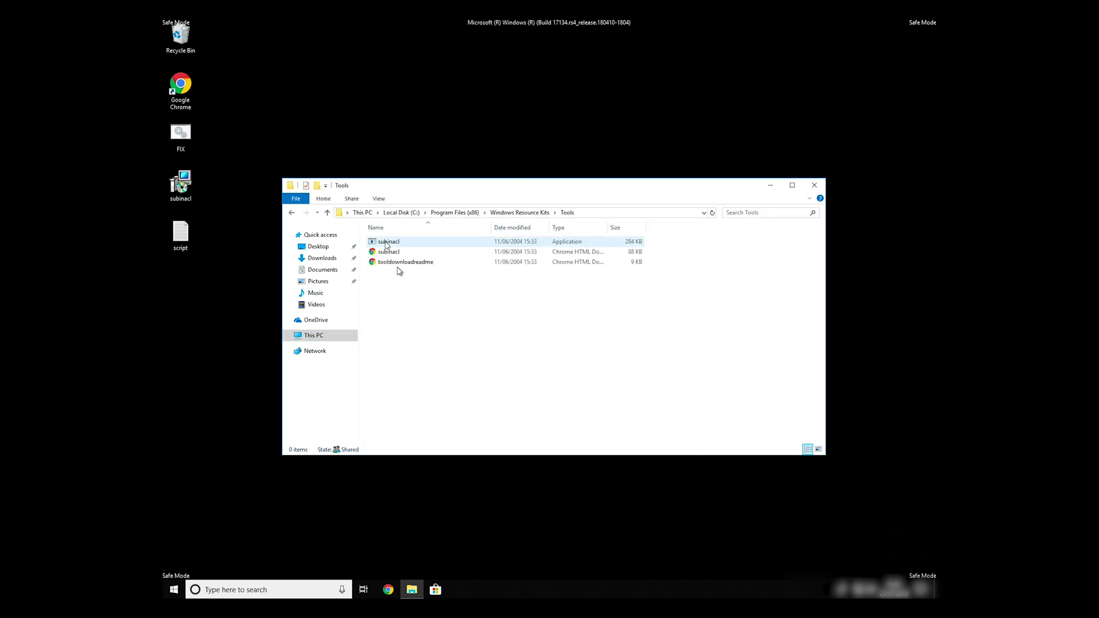
Step: Paste the FIX batch file into the Tools folder and close the window
right_click(429, 326)
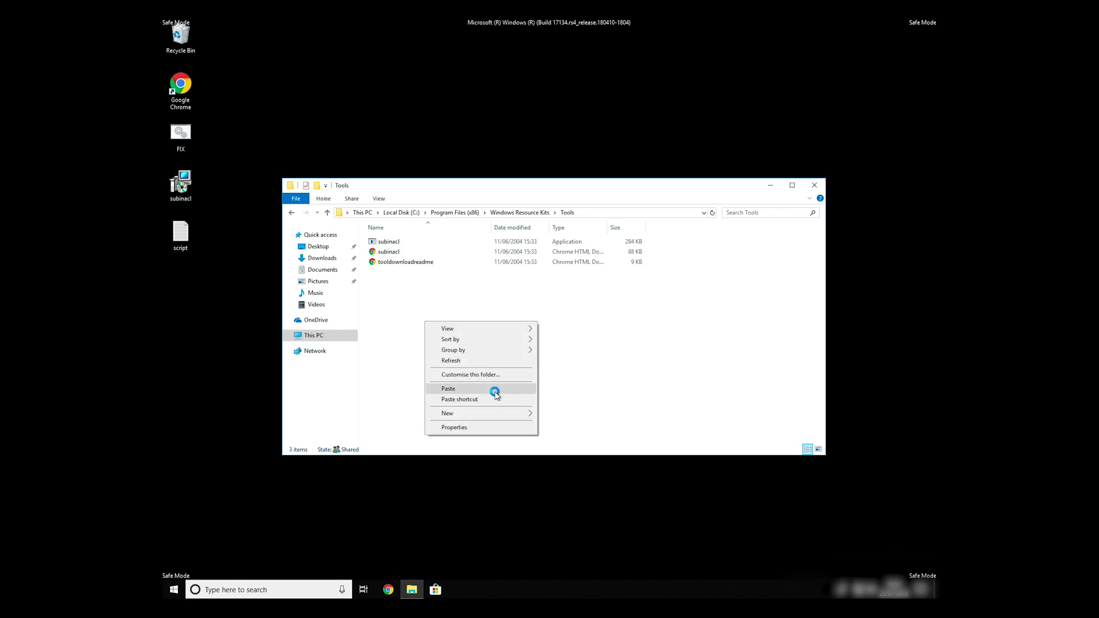
click(496, 392)
drag(538, 186, 554, 146)
click(512, 294)
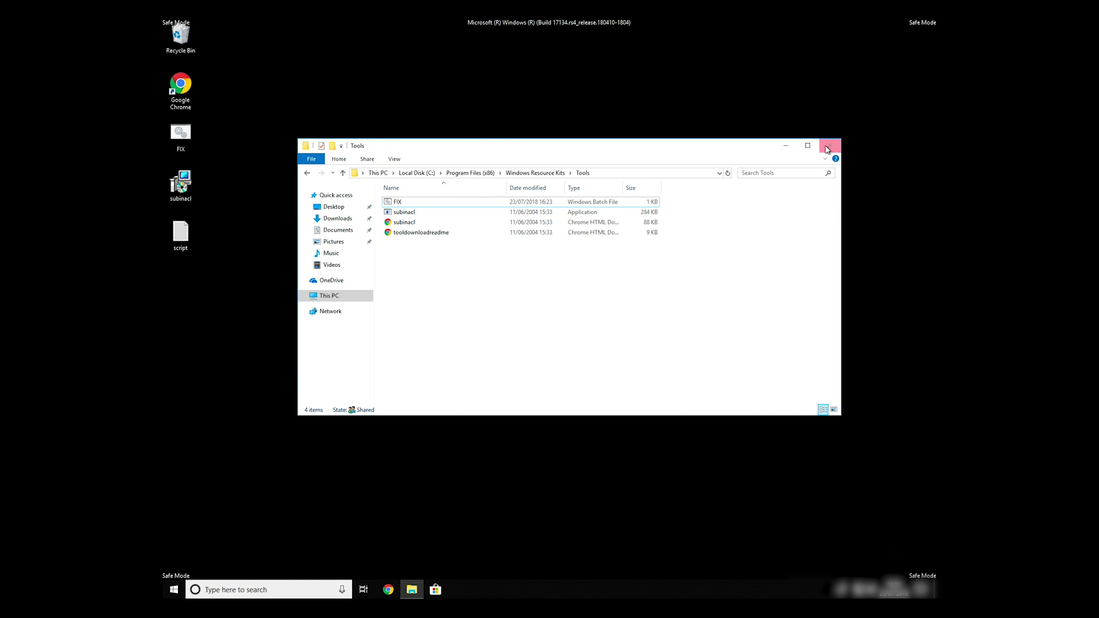
click(830, 145)
Step: Open Command Prompt as administrator from a cmd search
click(222, 592)
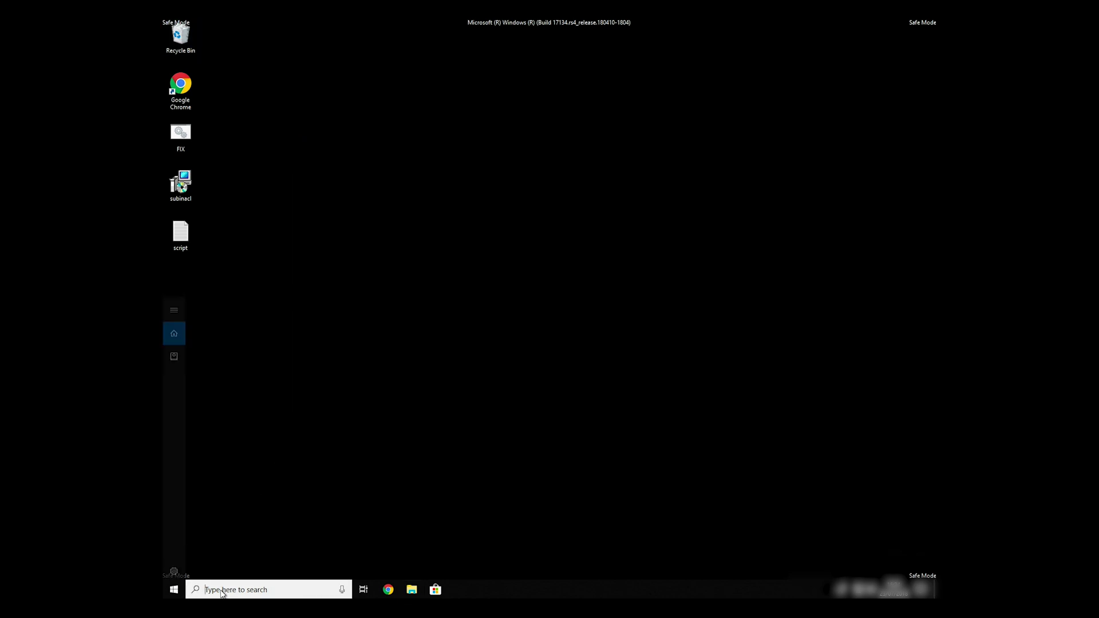
text(cmd)
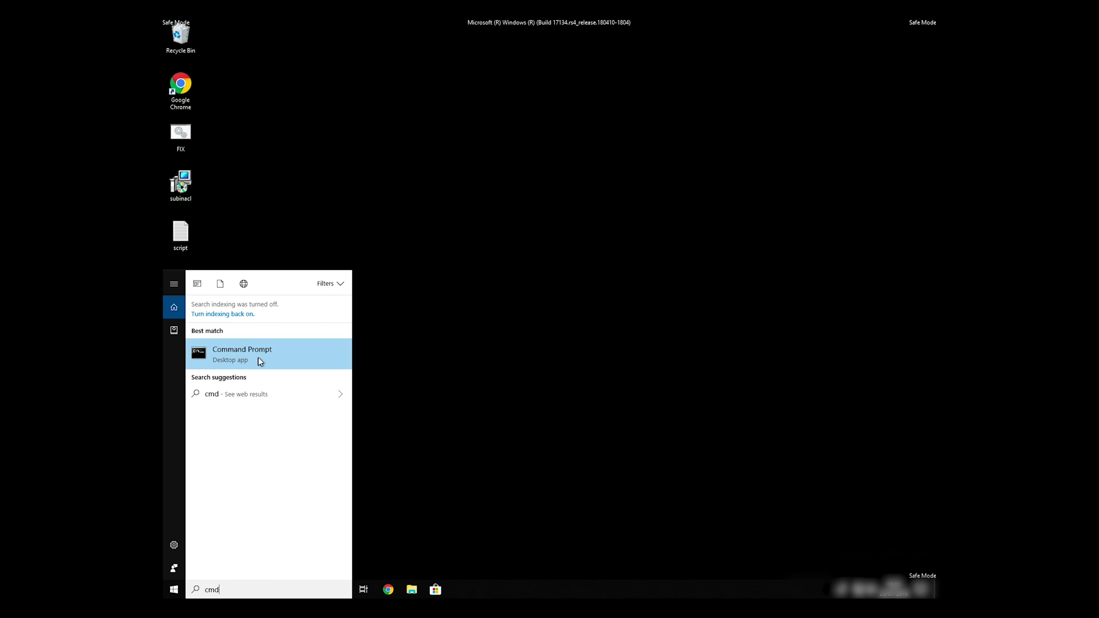
right_click(246, 358)
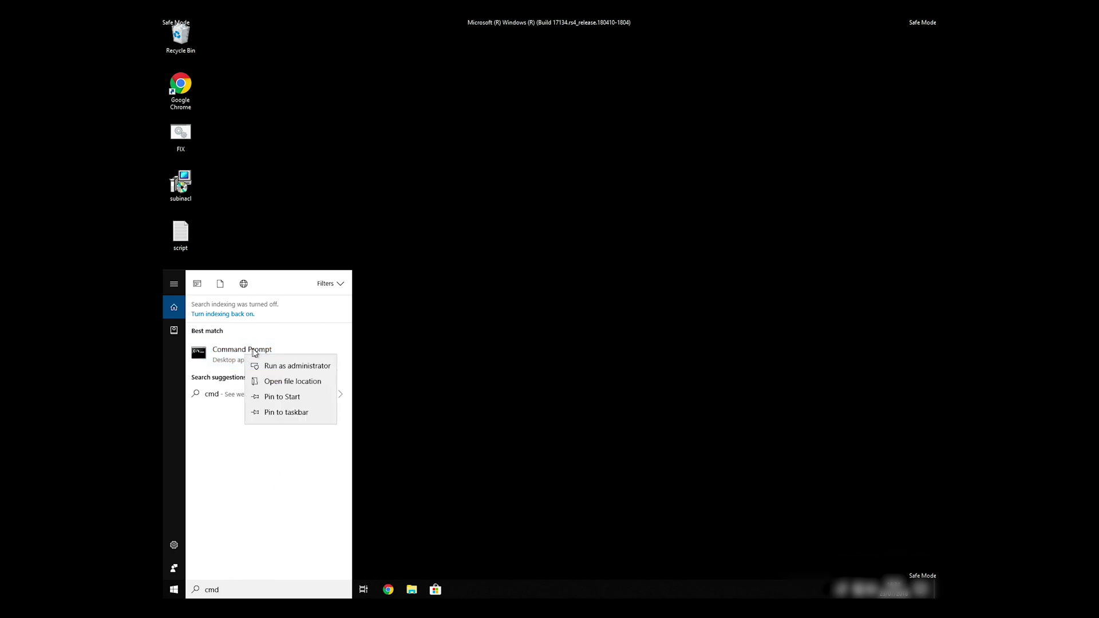
click(281, 368)
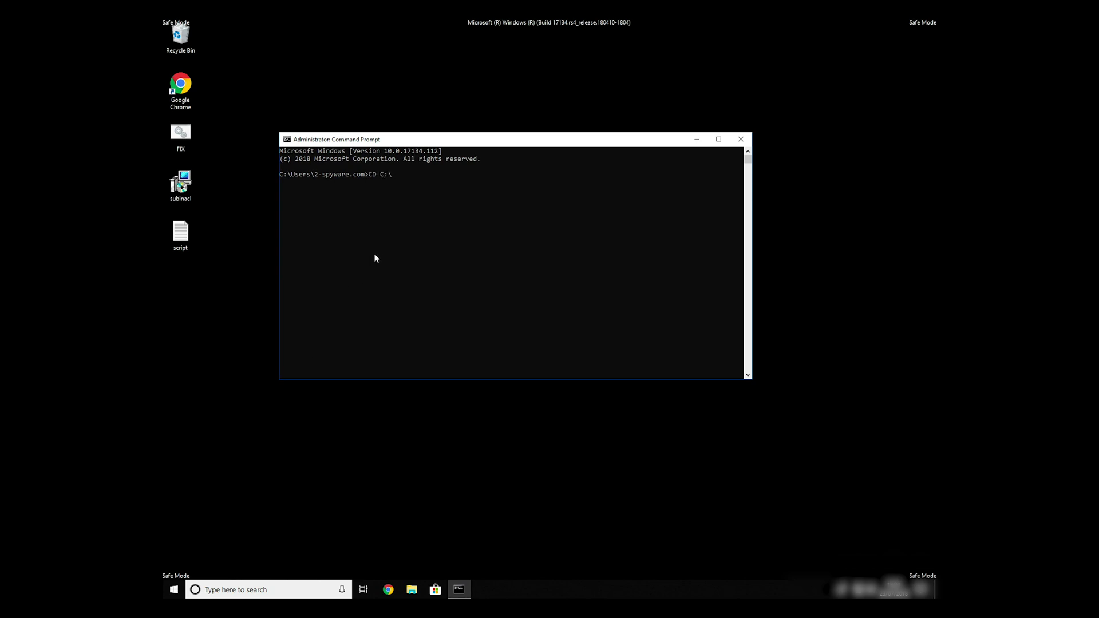
Step: Change into the Windows Resource Kits Tools folder, run FIX.BAT, then close the window
text(CD C:\Program)
key(Tab)
key(Tab)
text(Windows Re)
key(Tab)
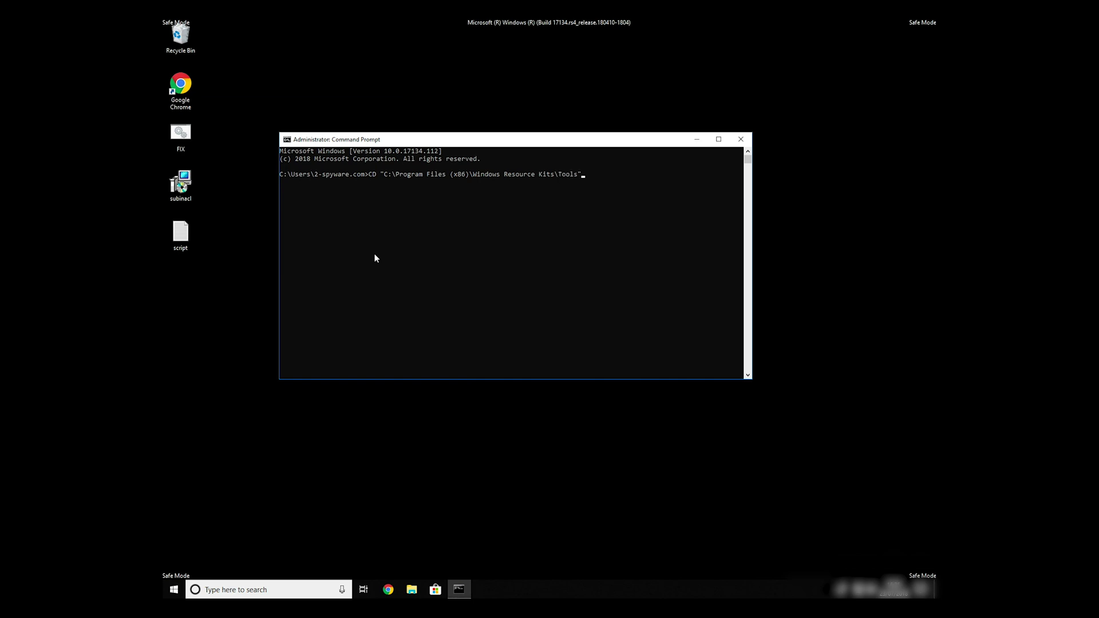
key(Return)
text(F)
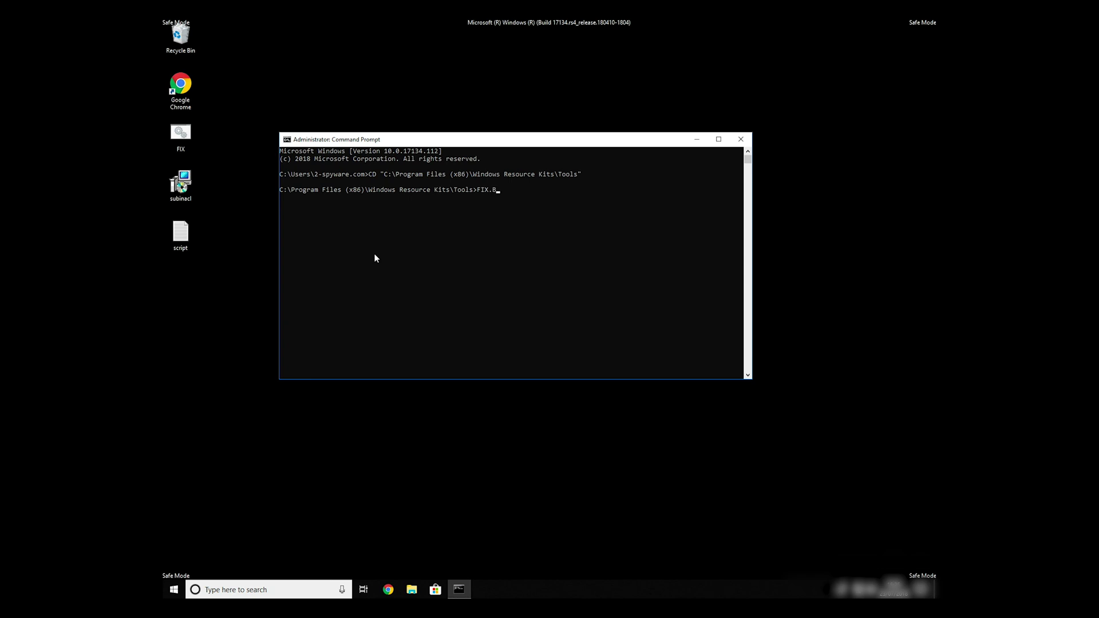
key(Return)
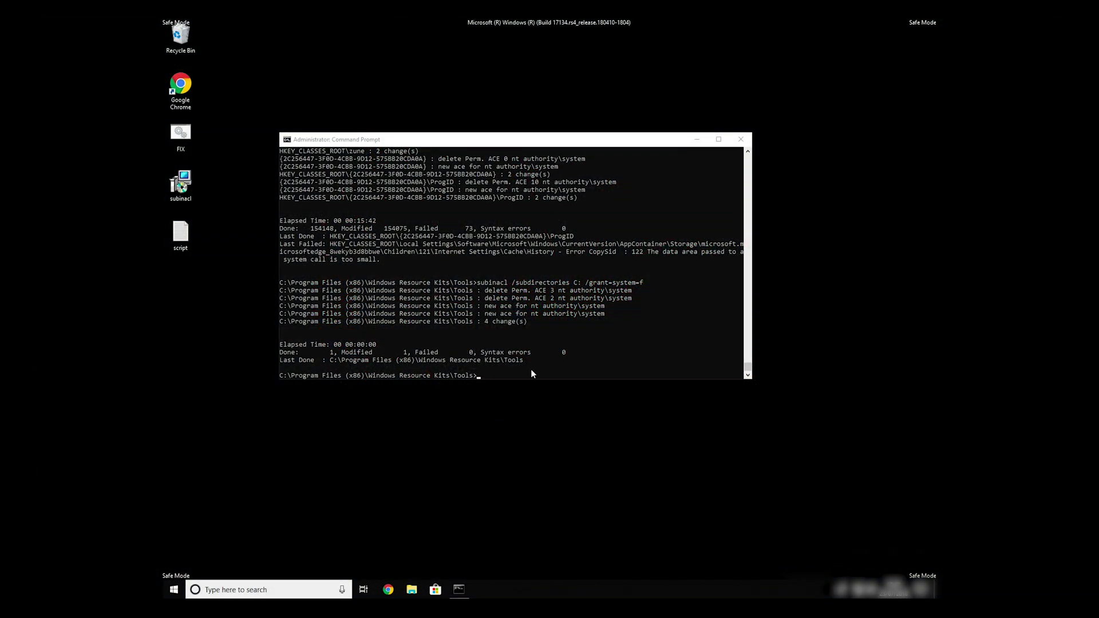
click(740, 139)
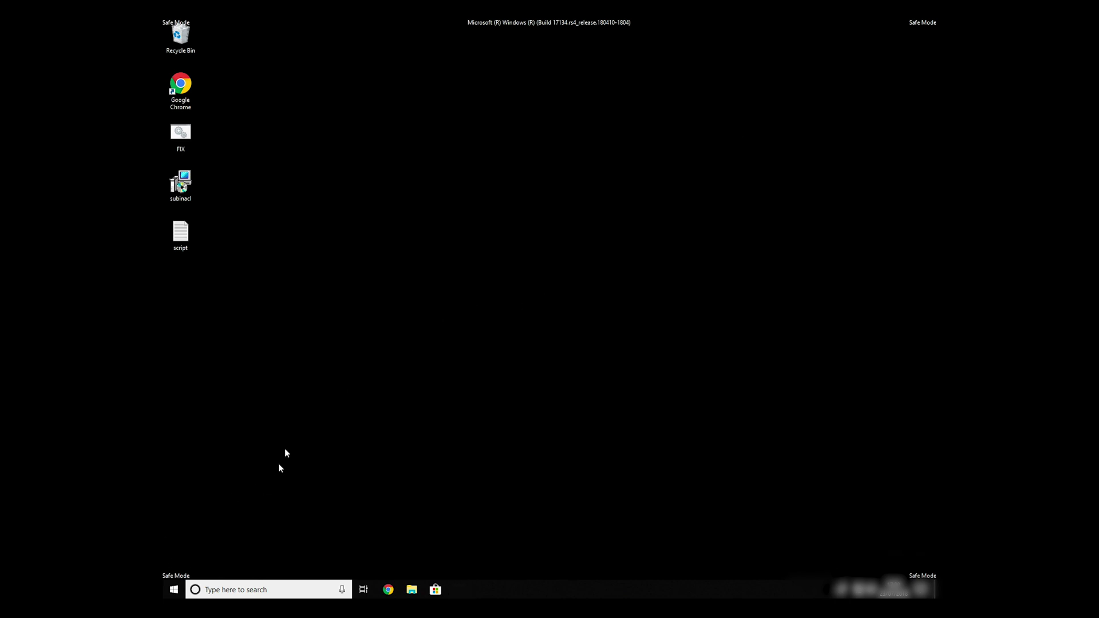
Step: Clear the Safe boot option in msconfig's Boot tab and apply it with OK
key(super+r)
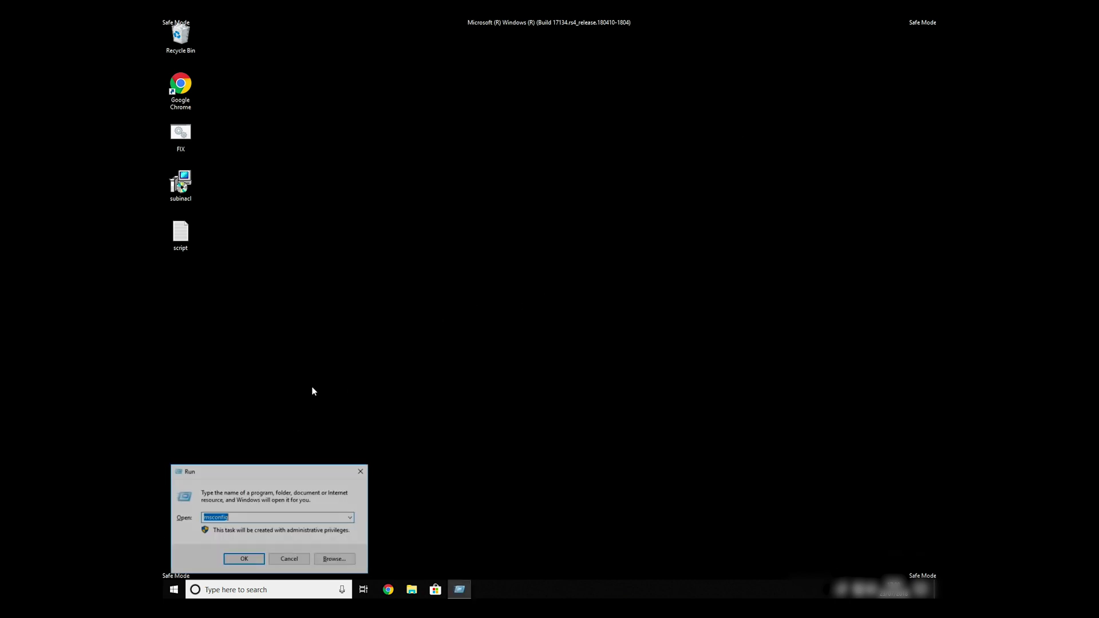
click(244, 560)
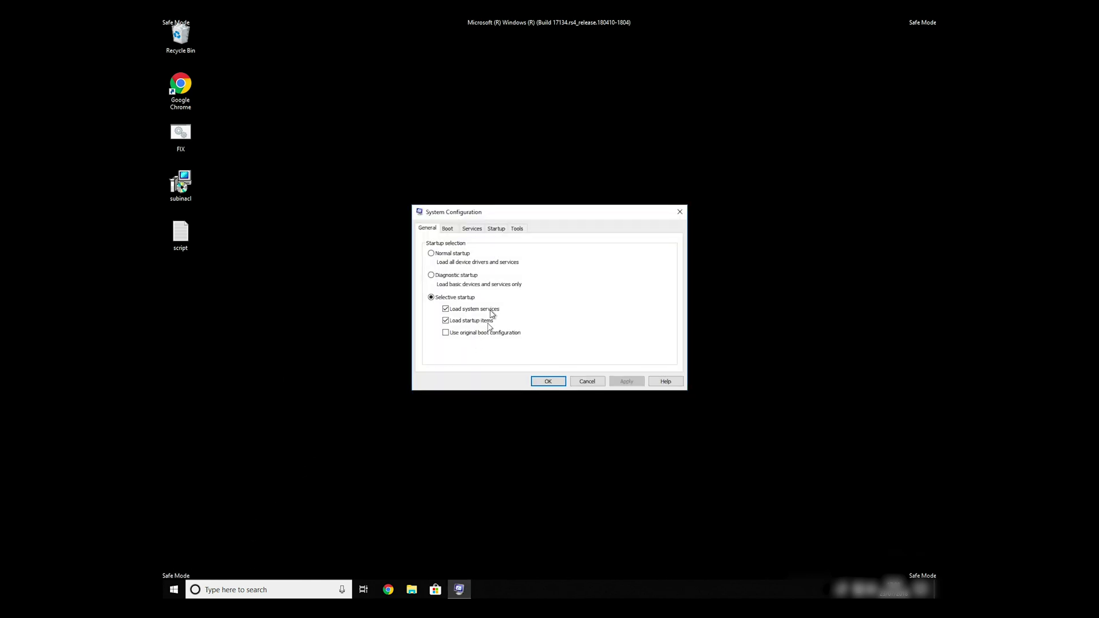
click(449, 229)
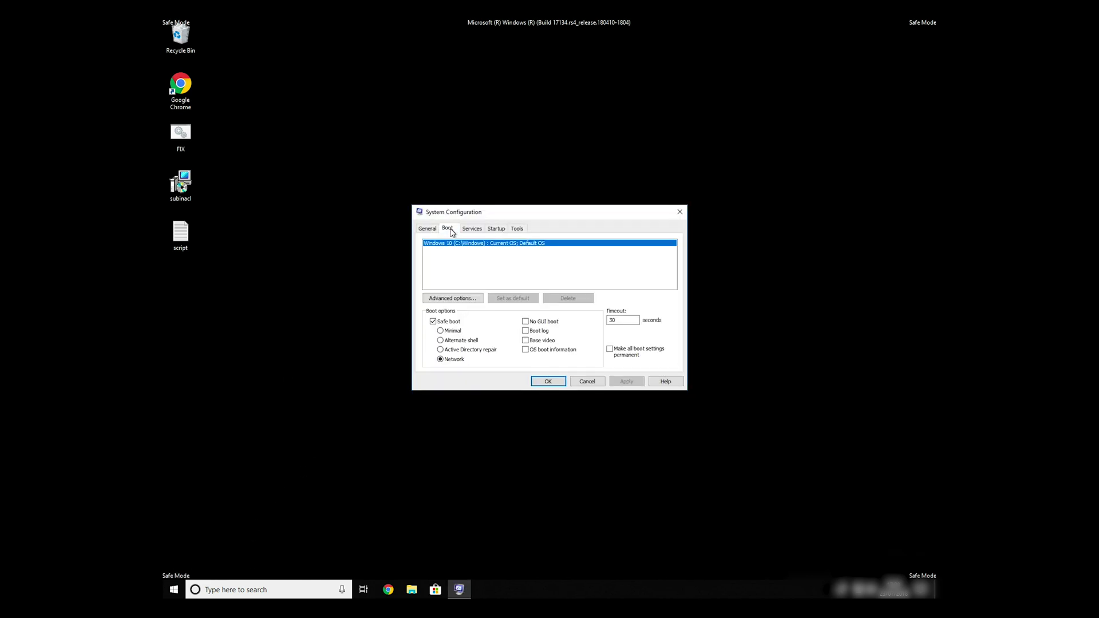
click(458, 324)
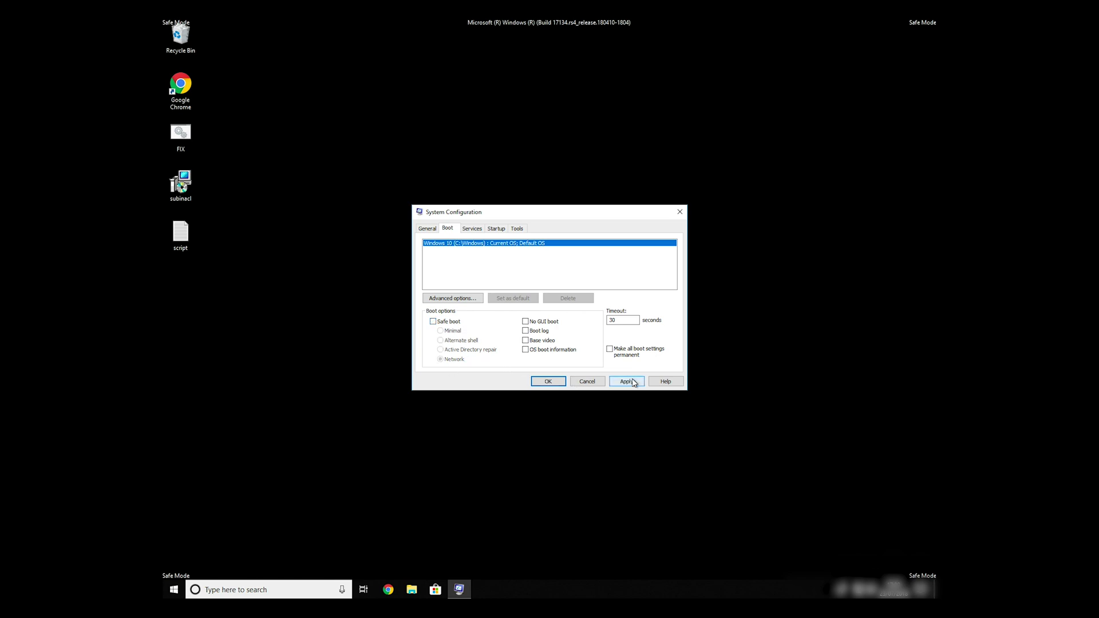
click(627, 381)
click(546, 381)
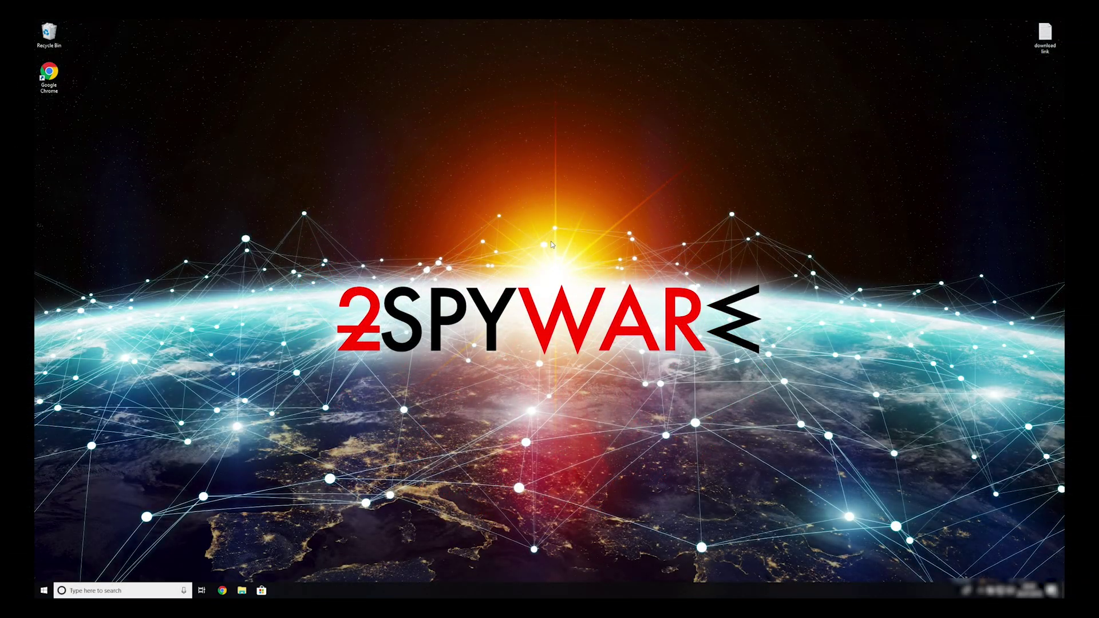
Step: Copy the data-recovery-pro-setup.exe URL from the download link note, then start Chrome
double_click(1045, 36)
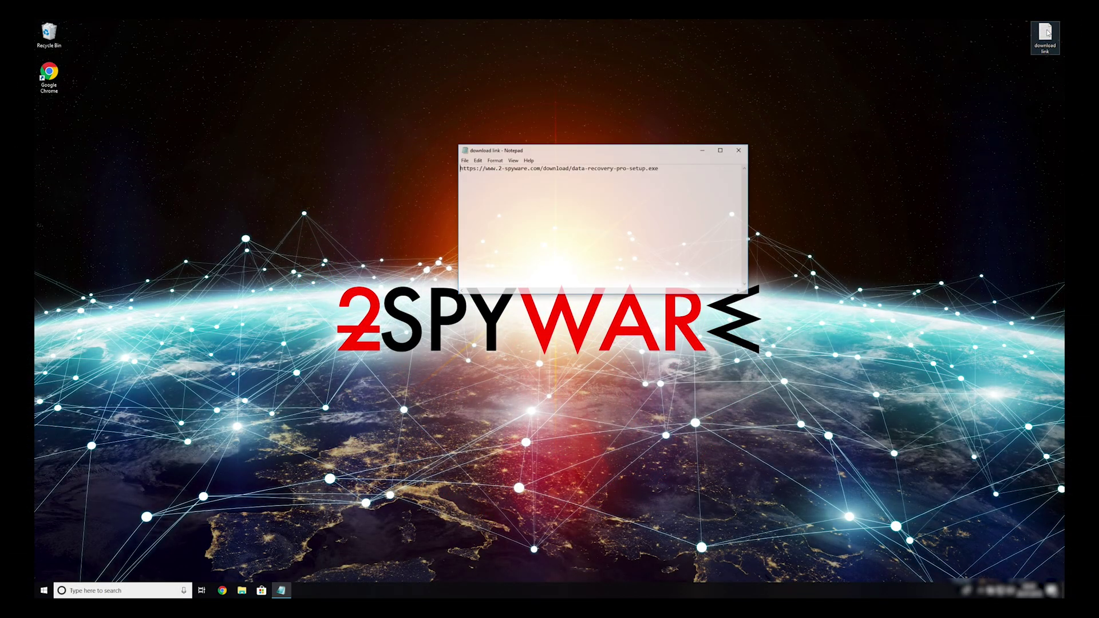
drag(571, 177, 460, 168)
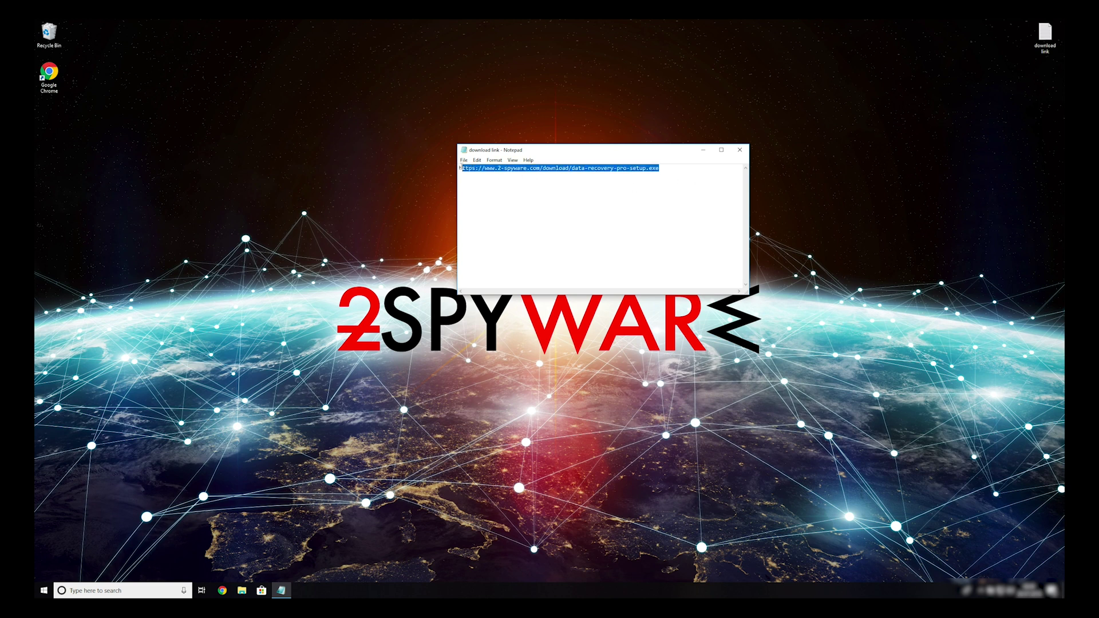
right_click(471, 168)
click(493, 195)
click(744, 151)
click(223, 589)
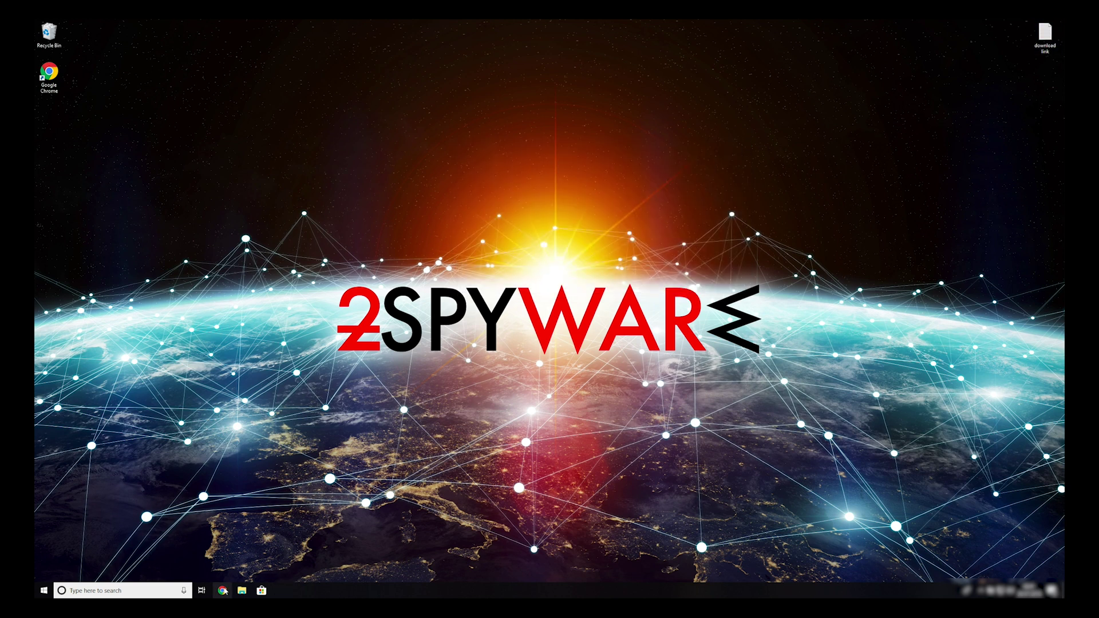
right_click(344, 135)
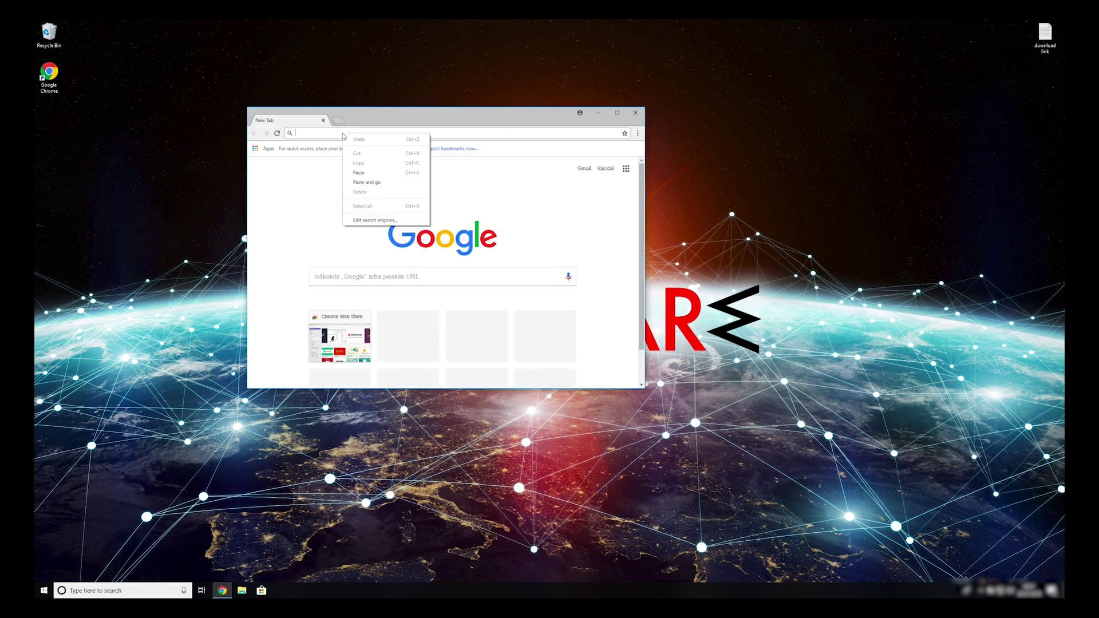
Step: Paste and load the copied link, then launch the downloaded Data Recovery Pro setup file
click(367, 182)
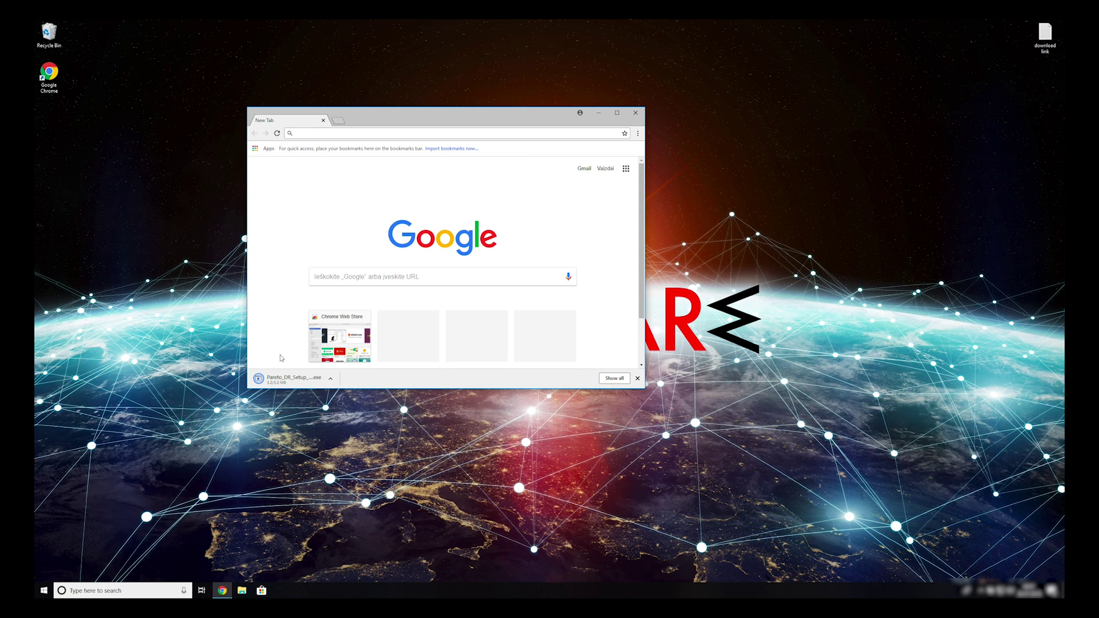
click(283, 378)
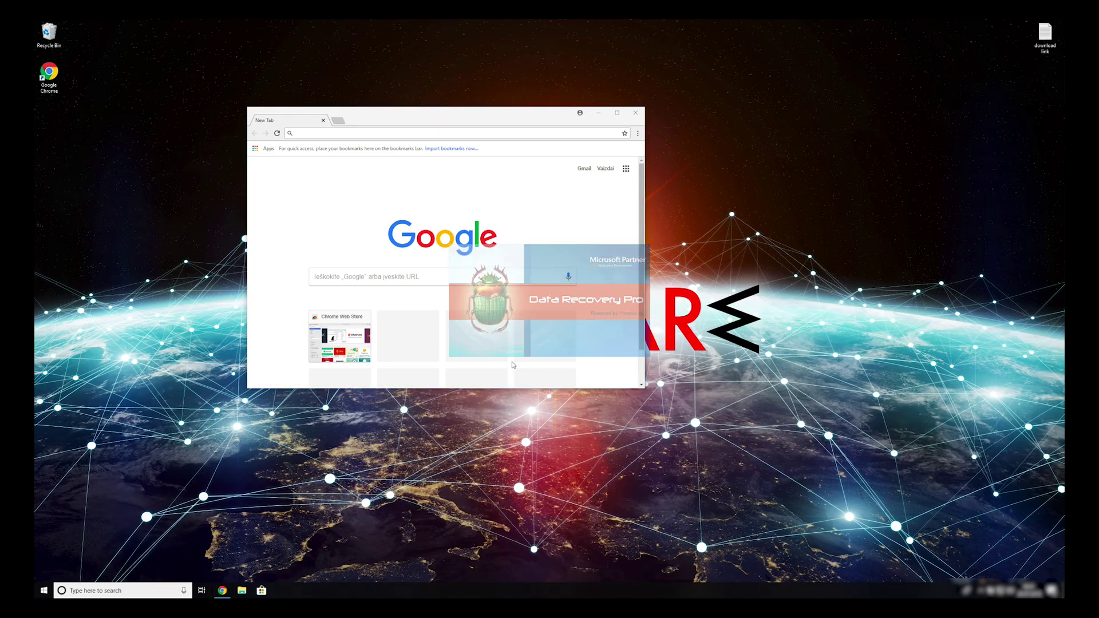
Step: Accept the licence, install Data Recovery Pro with default components, finish, and close Chrome
click(608, 394)
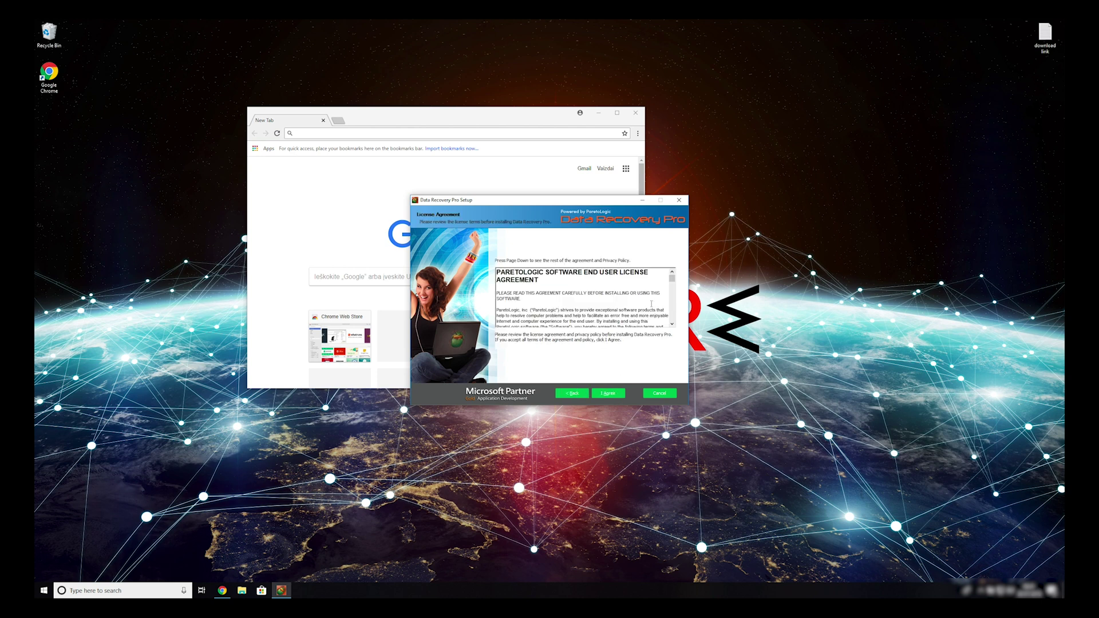
drag(672, 279, 672, 319)
click(608, 394)
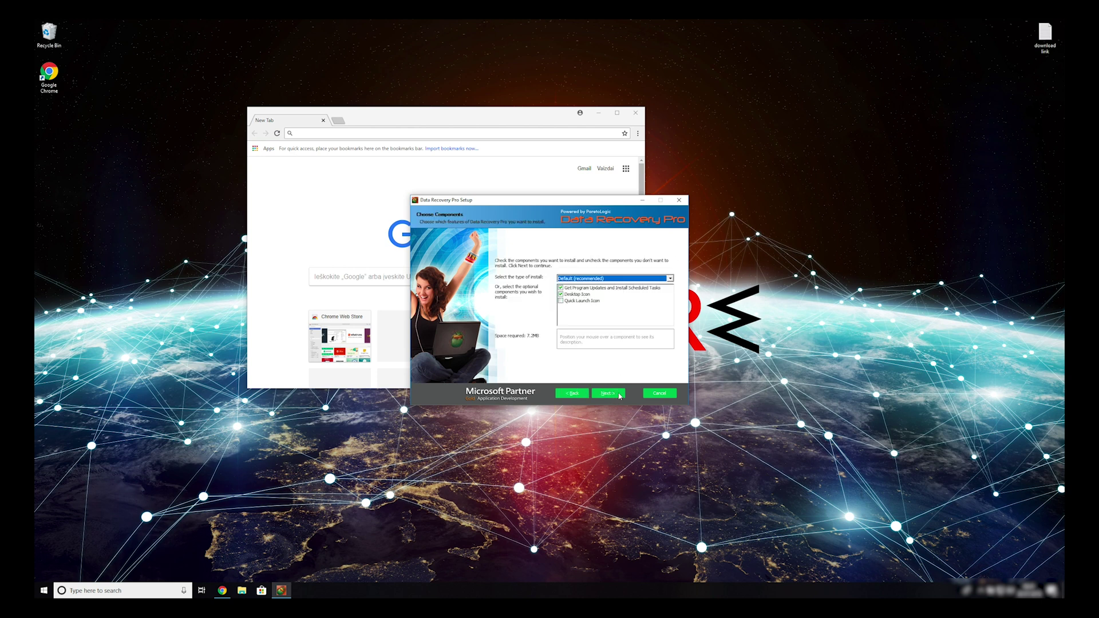
click(607, 394)
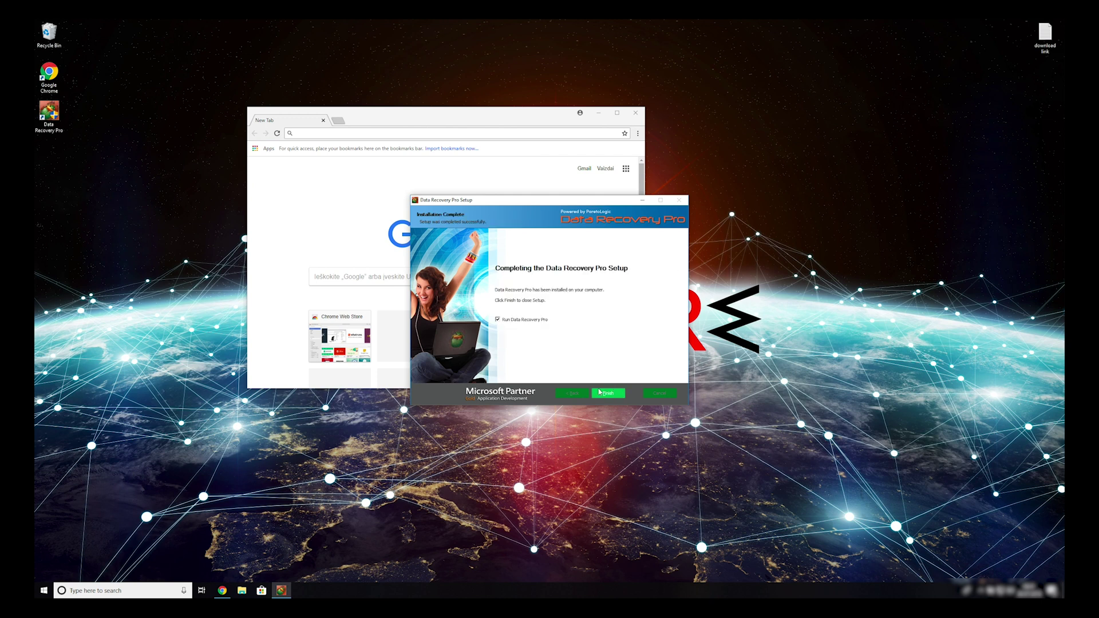
click(604, 393)
click(635, 113)
drag(244, 47, 581, 52)
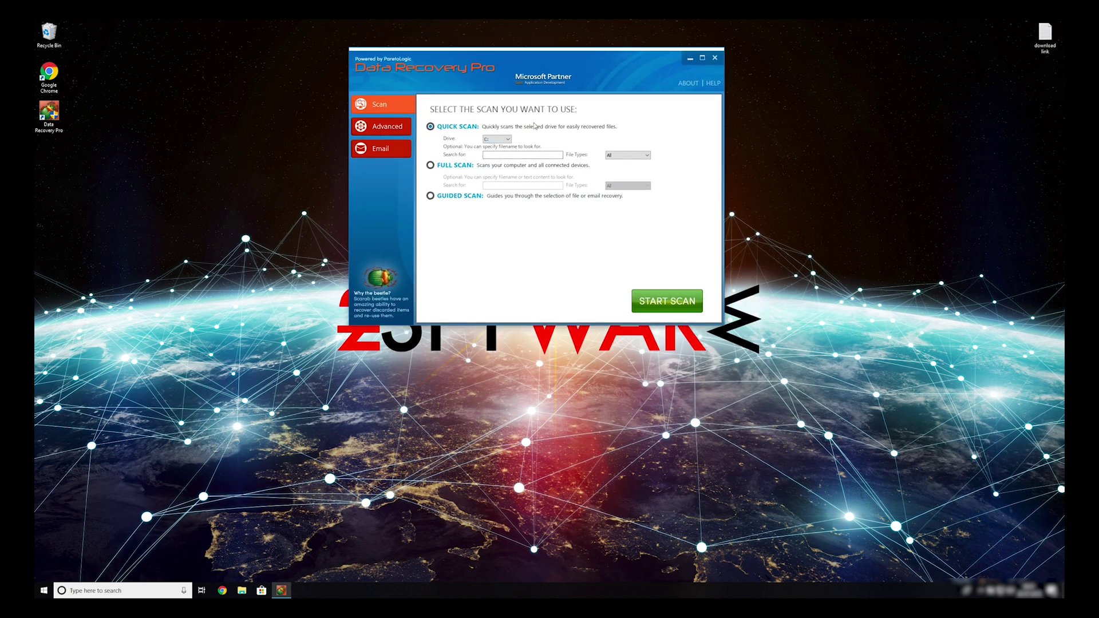
Step: Start a Quick Scan of drive C: for all file types in Data Recovery Pro
click(628, 155)
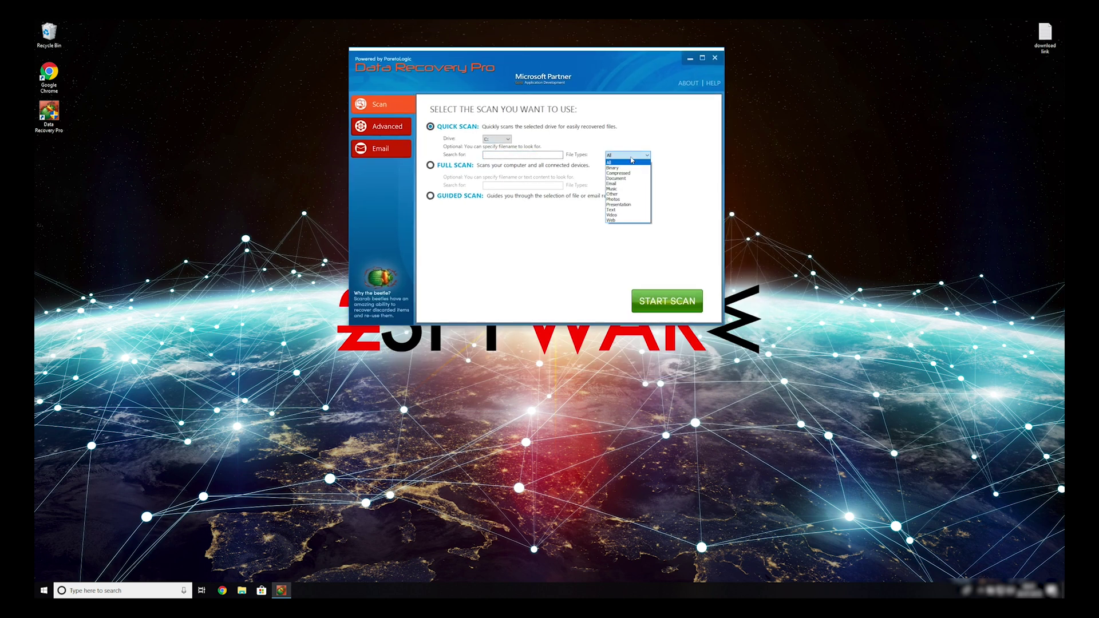
click(627, 158)
click(474, 166)
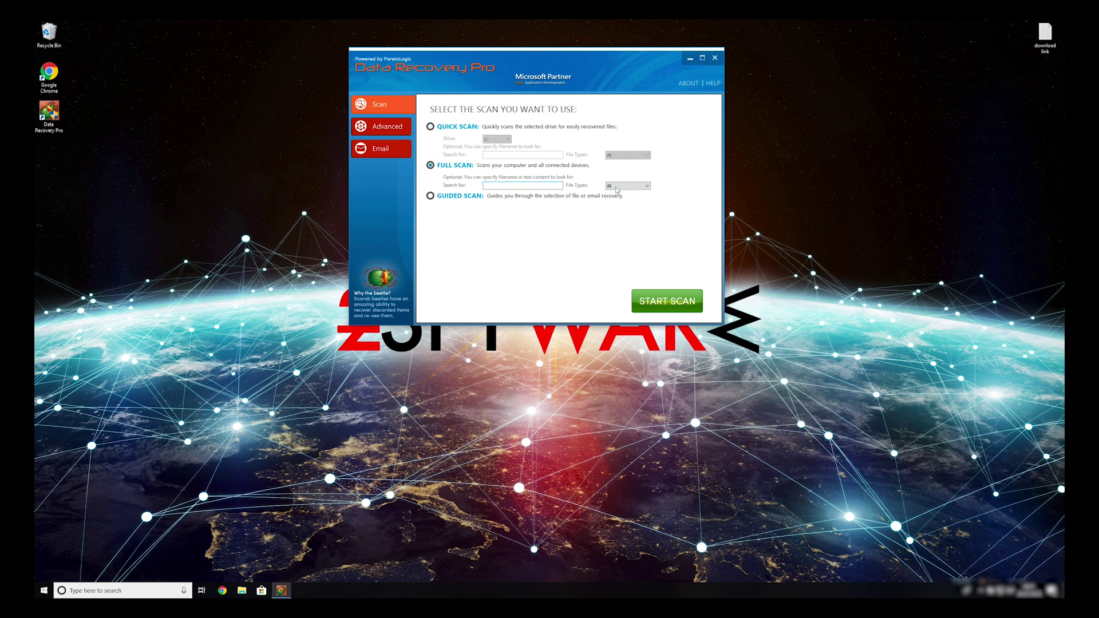
click(463, 127)
click(669, 302)
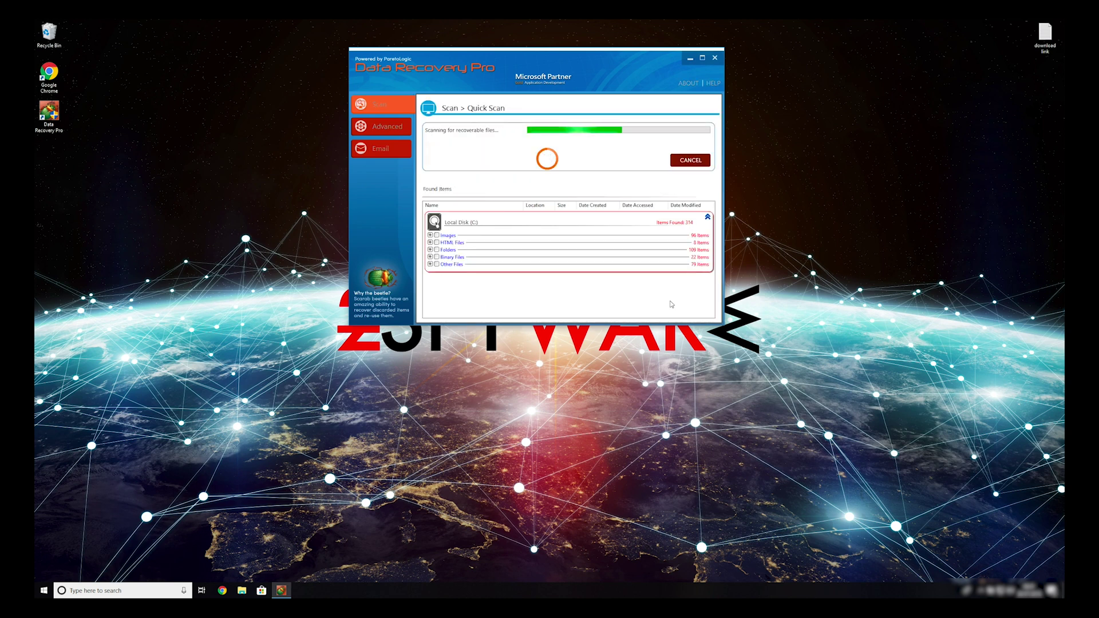